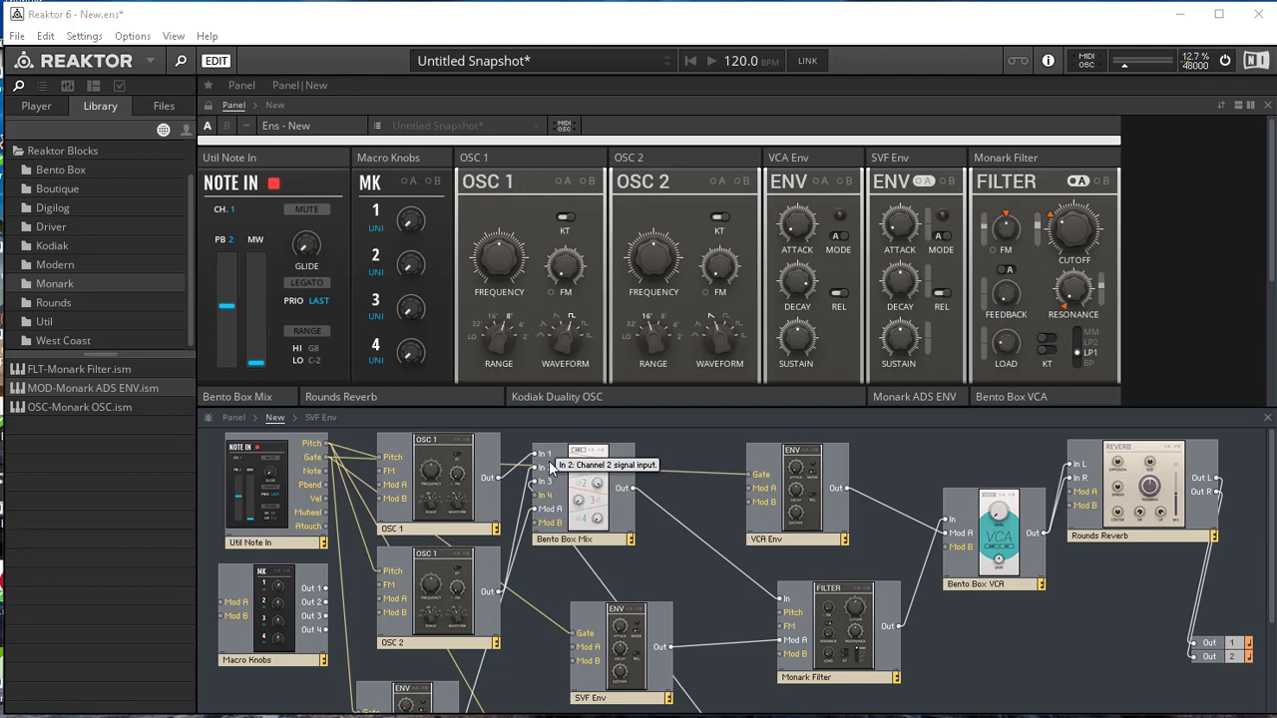
- Delete the Macro Knobs block from the ensemble
left_click(386, 159)
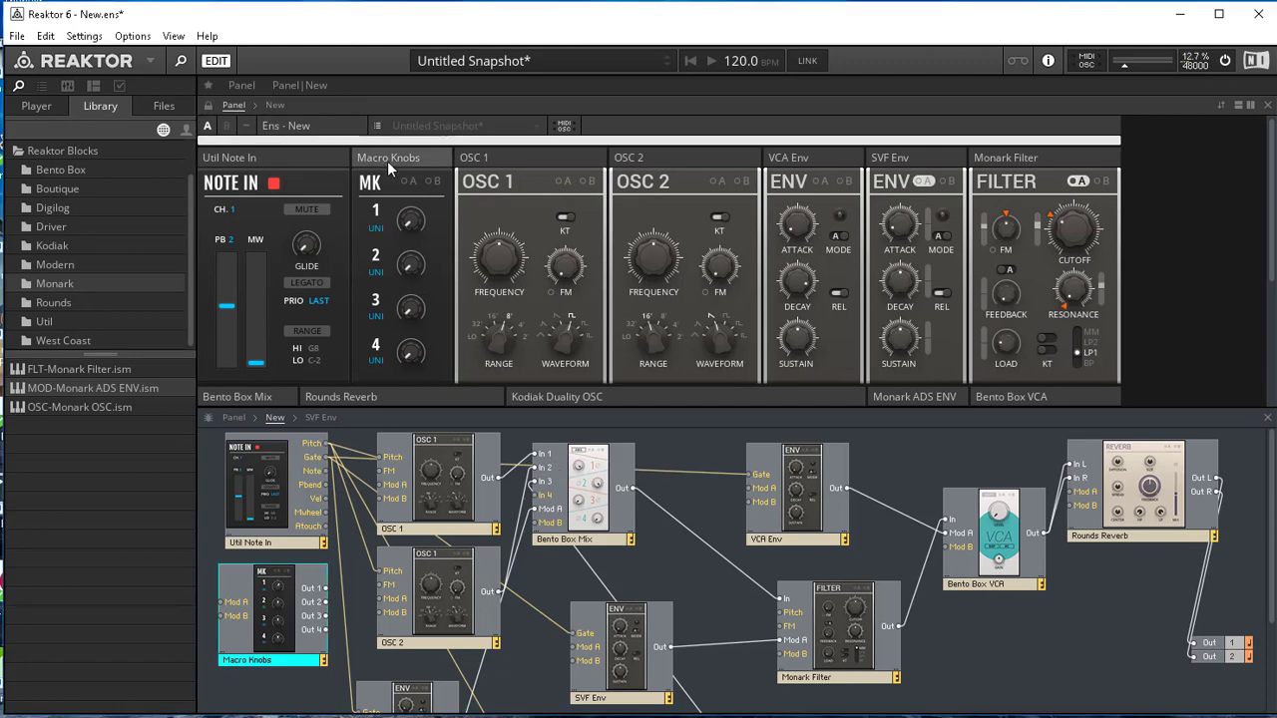
key("Delete")
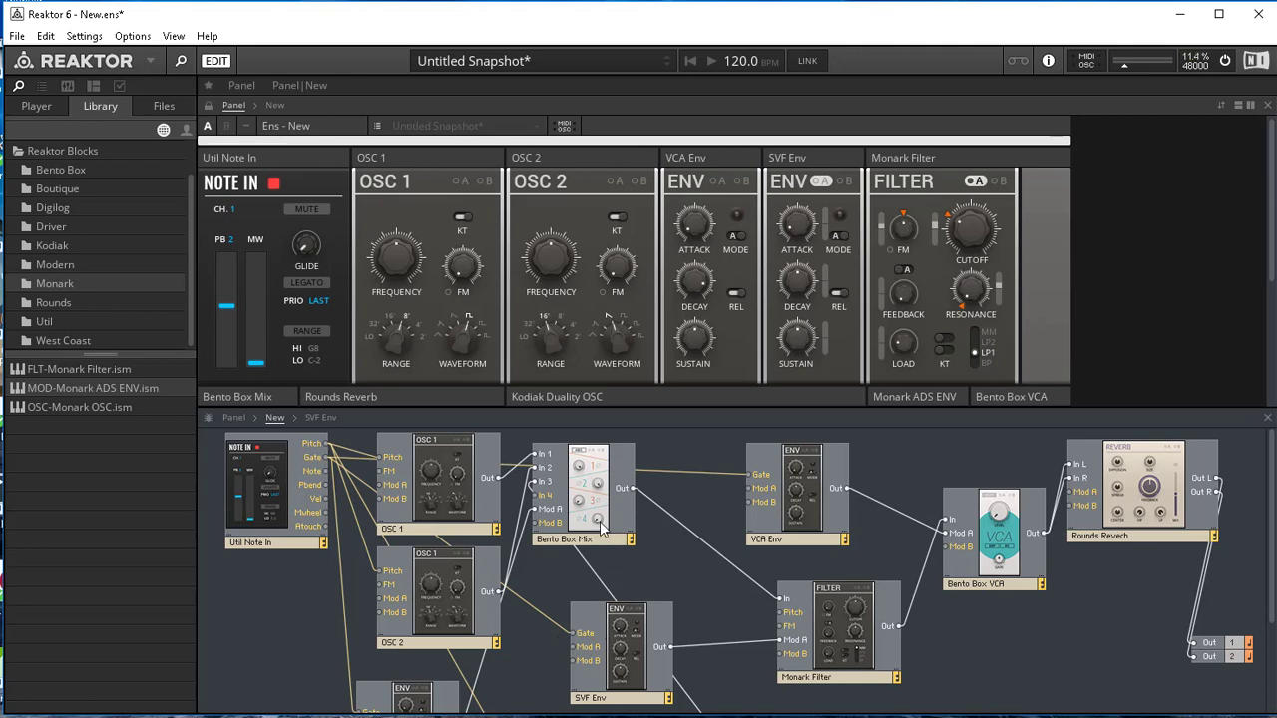
- Raise the Mix level of the Rounds Reverb to about halfway
scroll(391, 337, "down", 3)
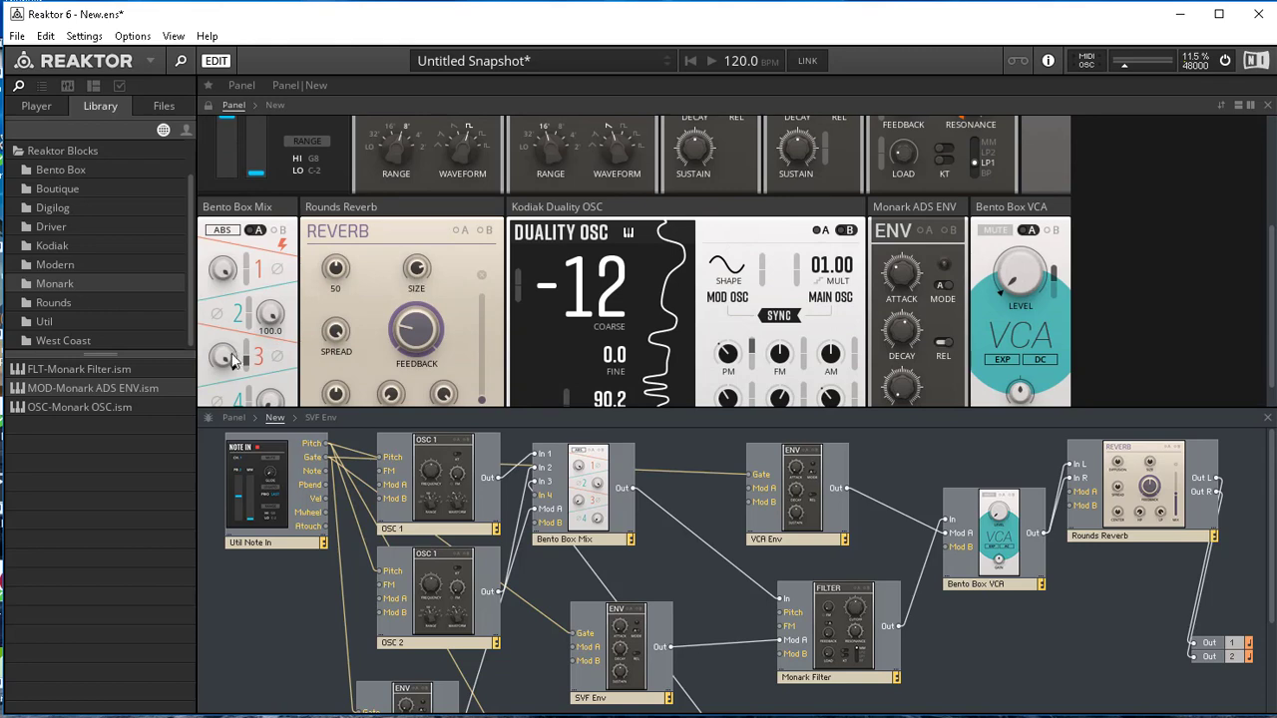
scroll(404, 349, "up", 3)
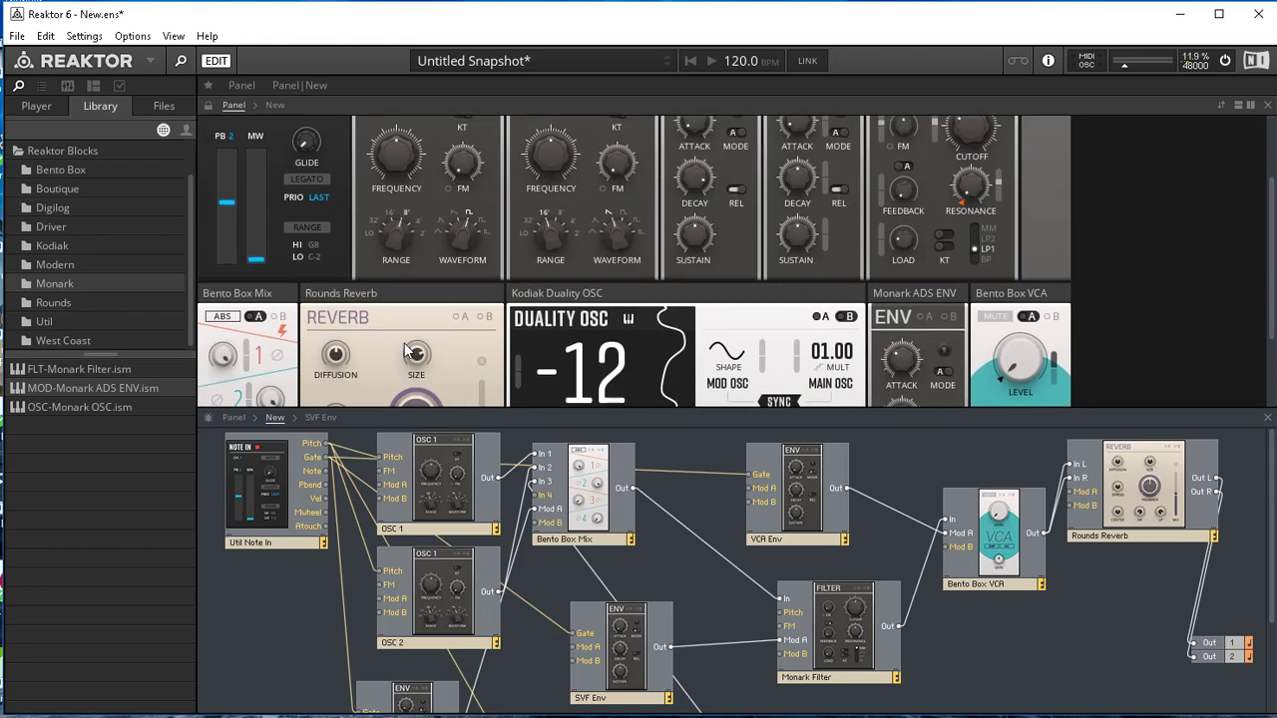
mouse_move(406, 349)
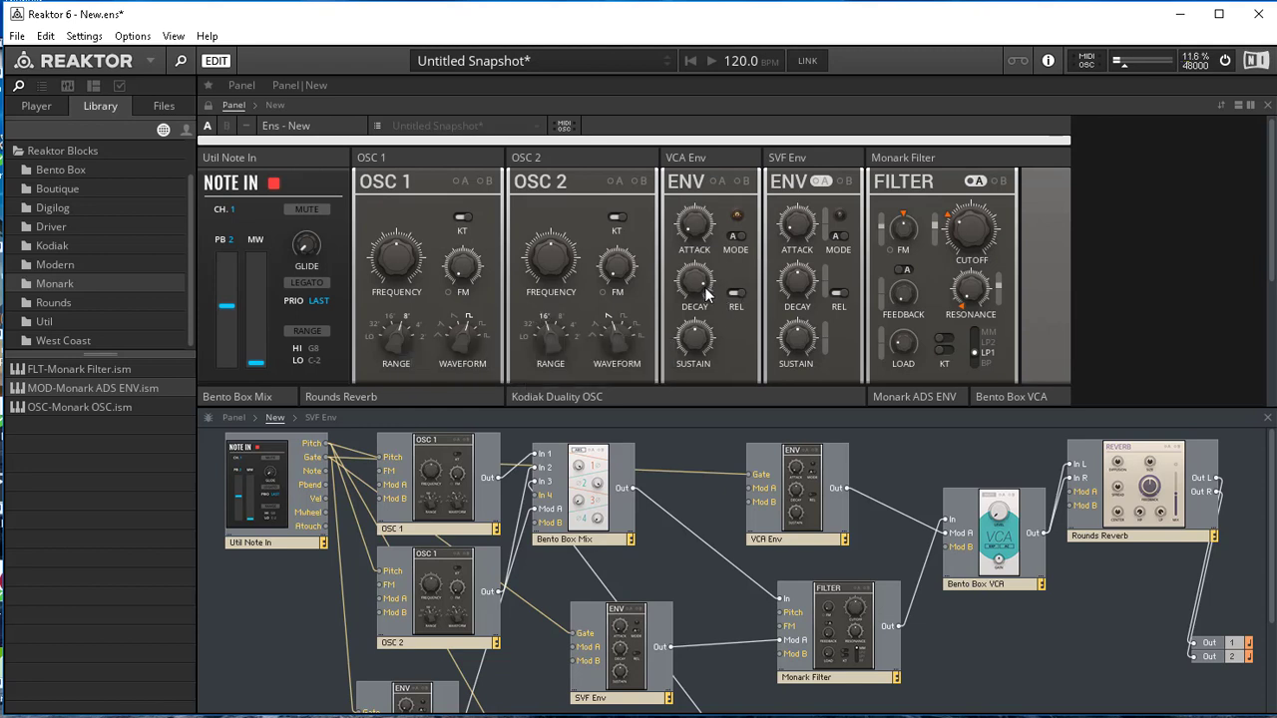
scroll(723, 284, "down", 2)
scroll(723, 284, "down", 5)
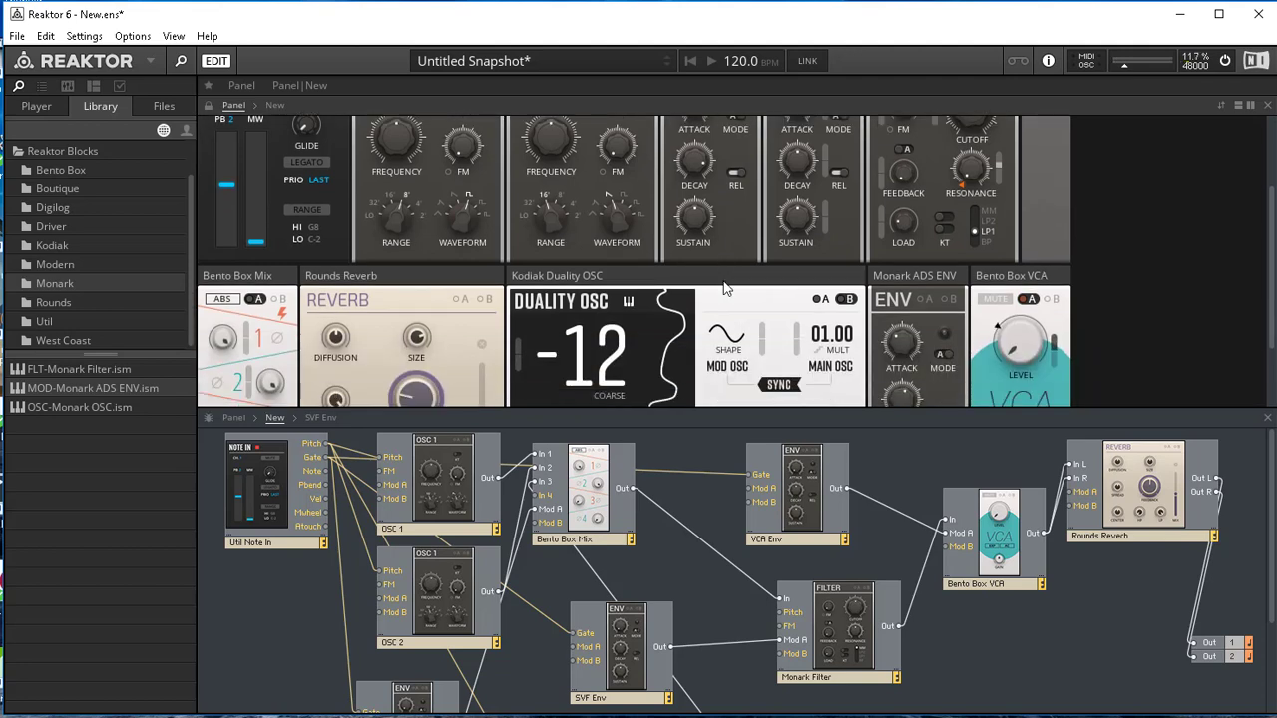
scroll(463, 355, "down", 2)
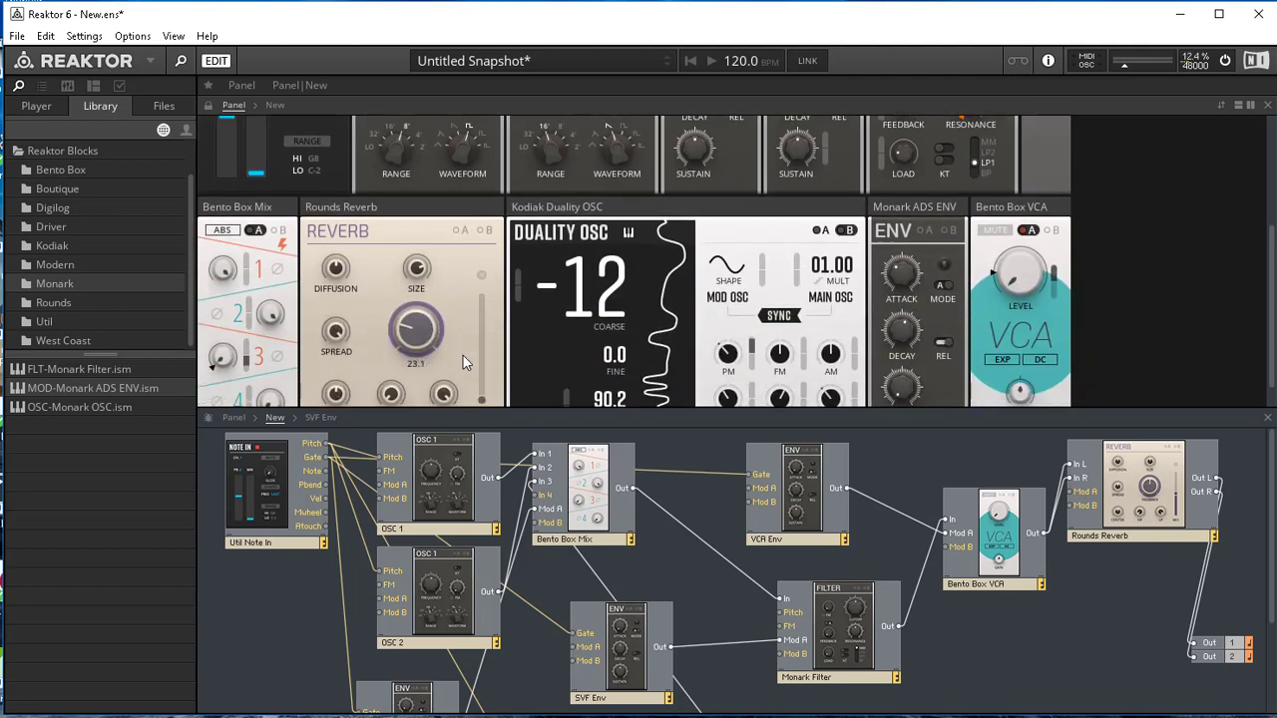
left_click_drag(486, 317, 488, 221)
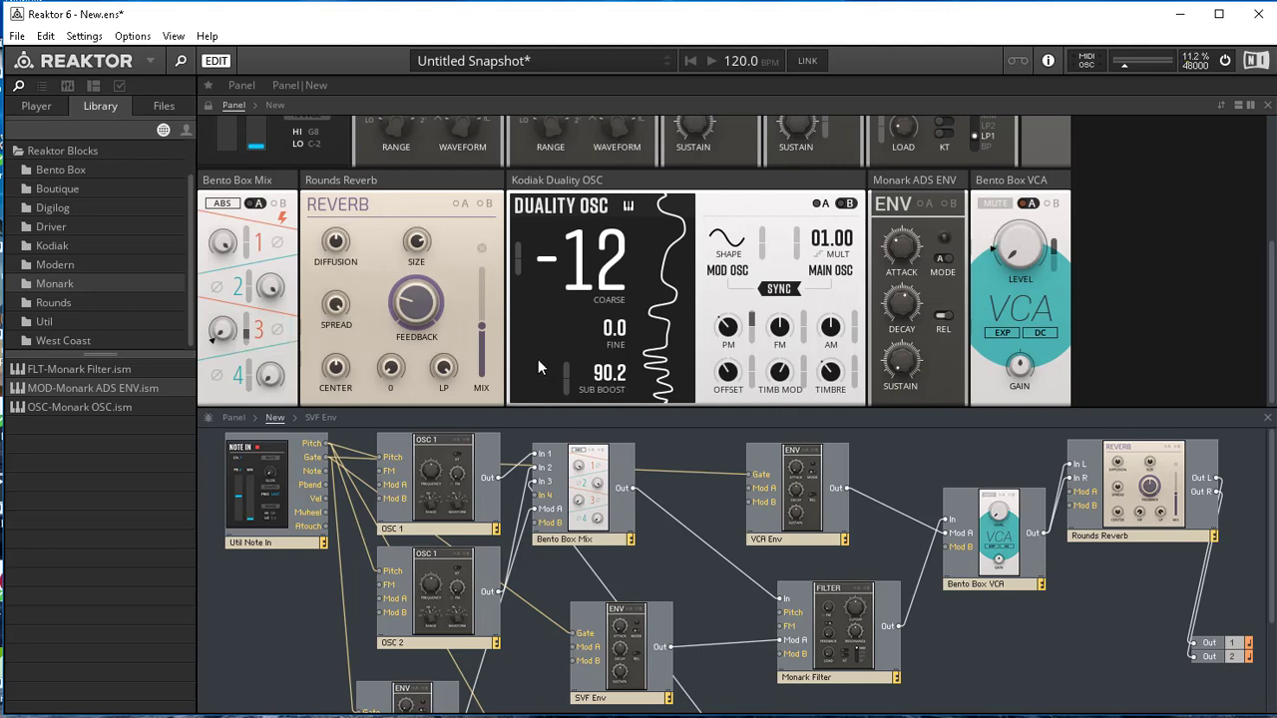
- Move the Bento Box VCA block slightly up and closer to the VCA Env block in the structure
scroll(528, 328, "up", 3)
scroll(528, 327, "down", 3)
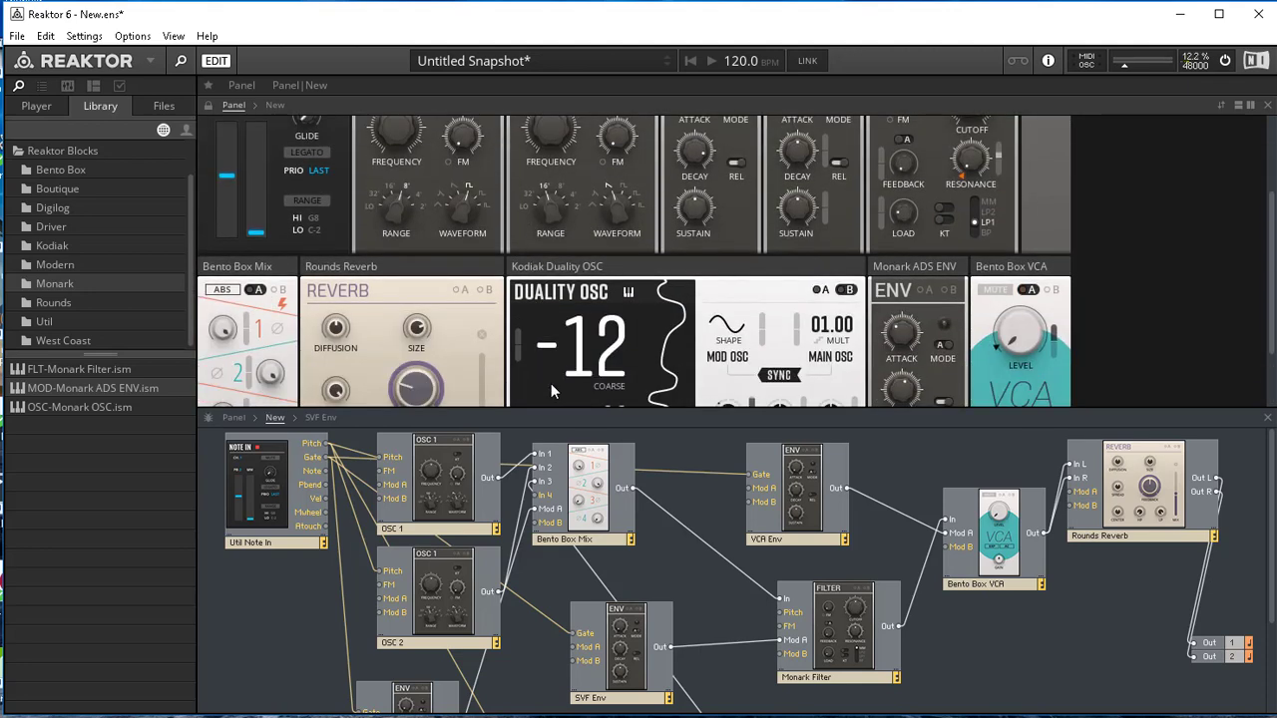
left_click(1028, 518)
left_click_drag(1025, 519, 994, 494)
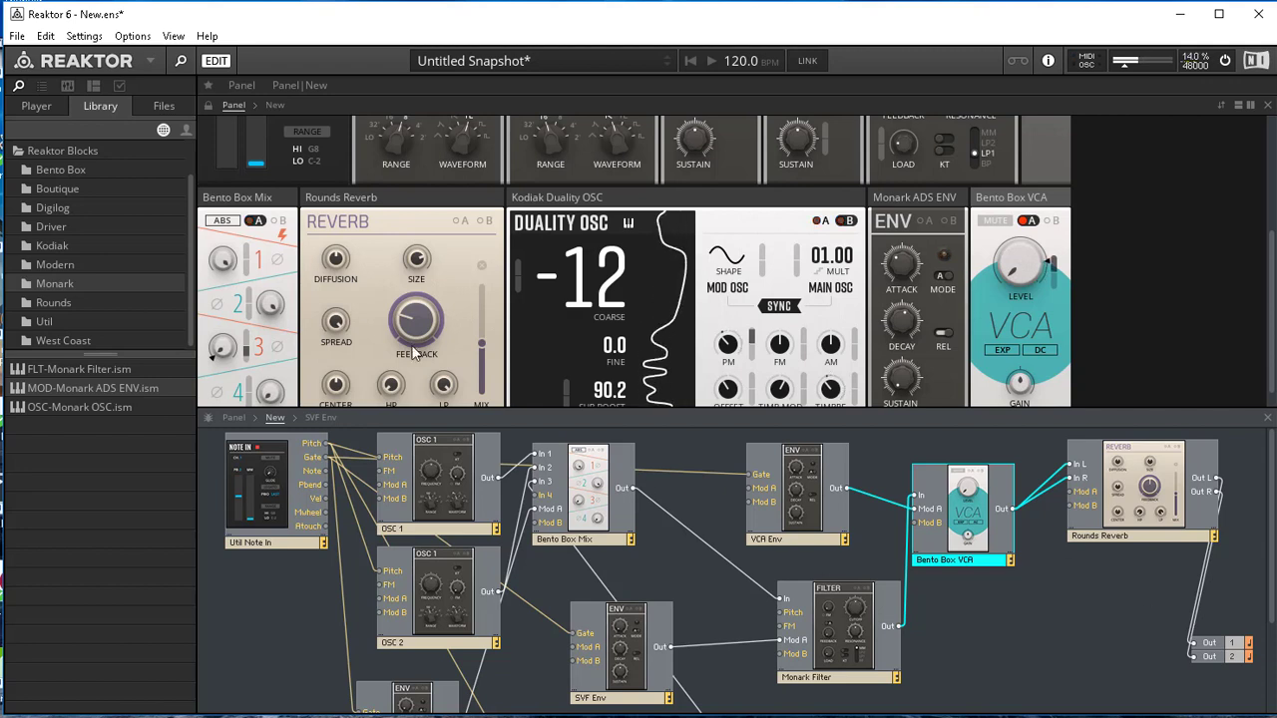
- Set the Rounds Reverb's Size to 100 and increase its Feedback
left_click_drag(419, 259, 417, 172)
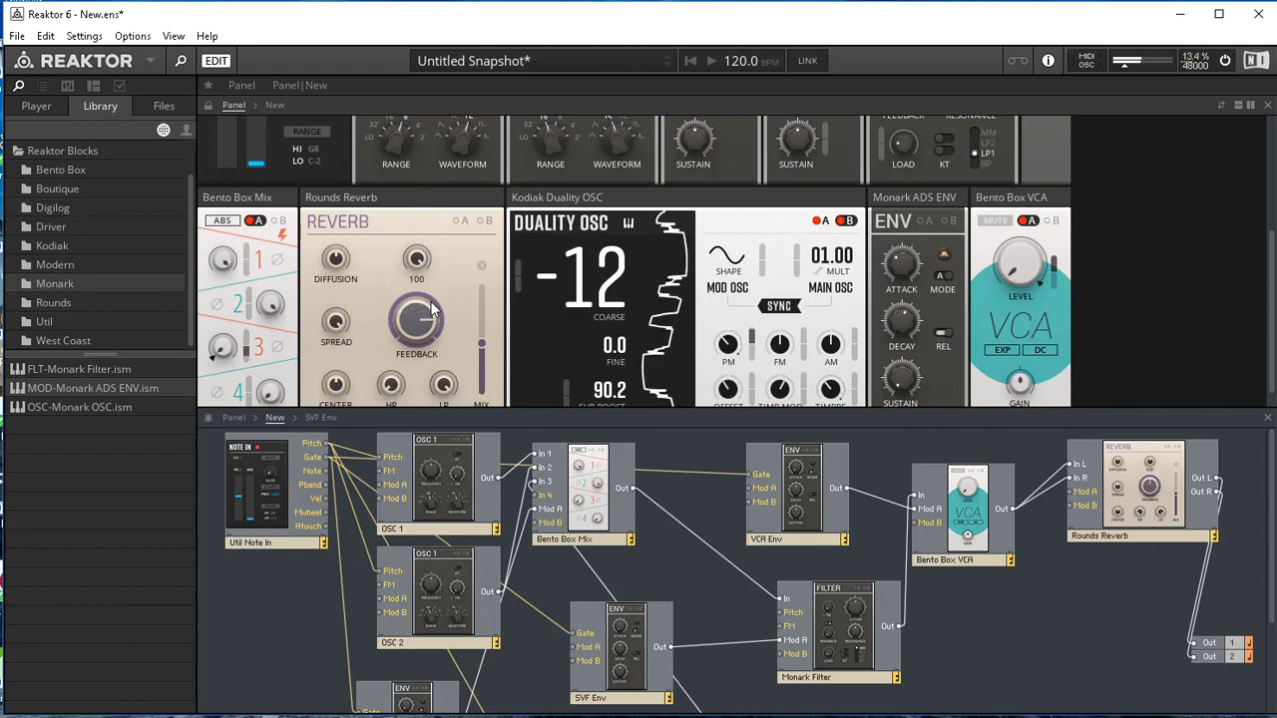
scroll(377, 376, "down", 1)
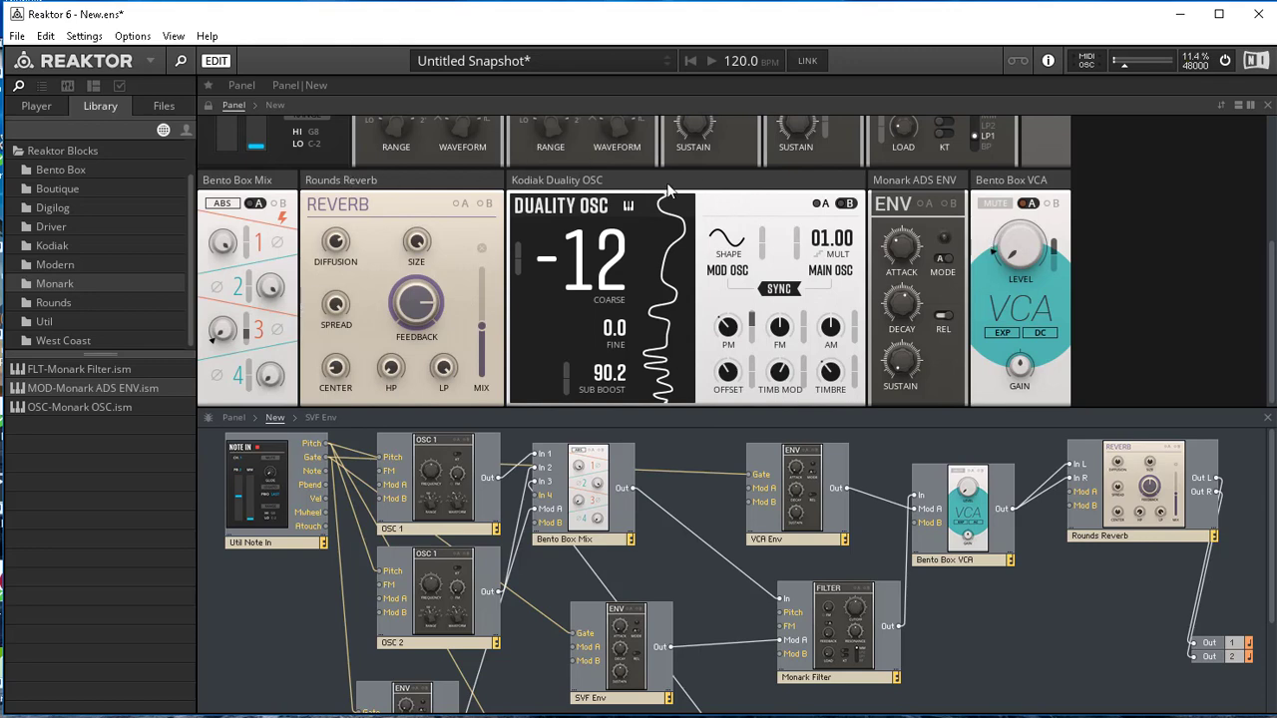
- Swap the panel order of the Kodiak Duality OSC and the Monark ADS ENV so the envelope comes before the oscillator
left_click_drag(669, 190, 691, 190)
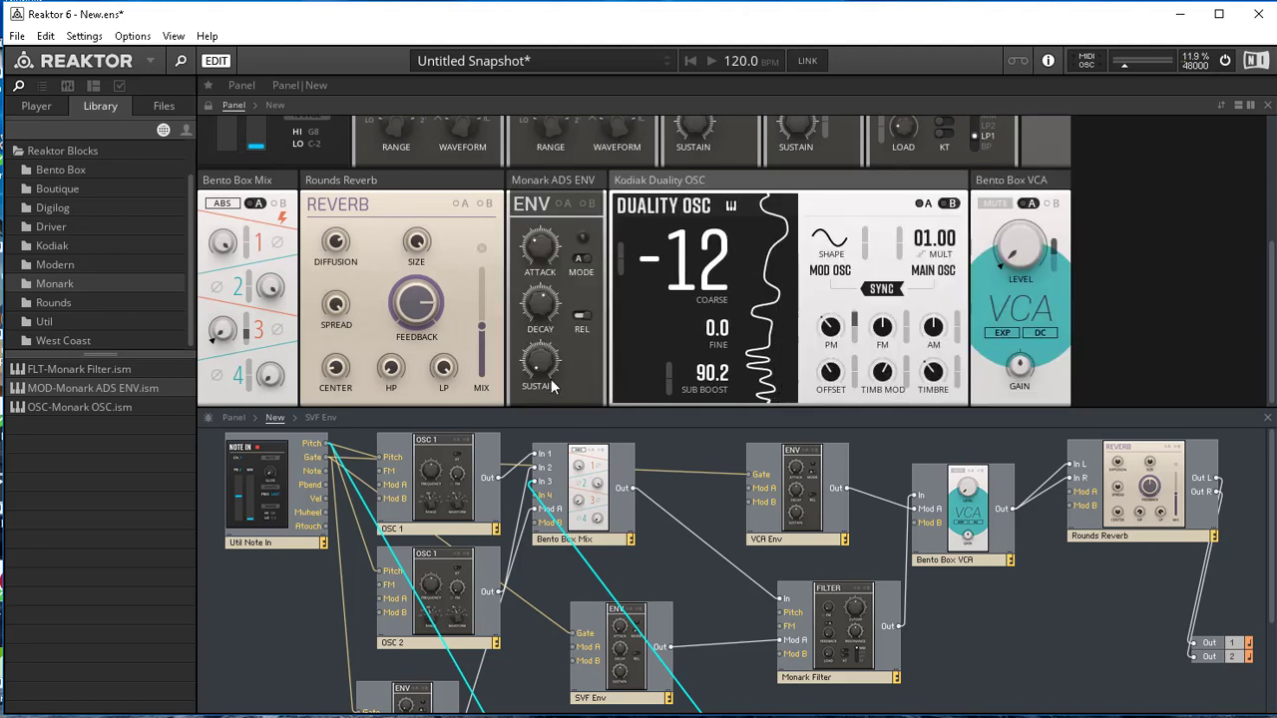
- Examine how the Kodiak Duality OSC is wired to Note In, the Monark ADS ENV and the Bento Box Mix
scroll(367, 466, "down", 2)
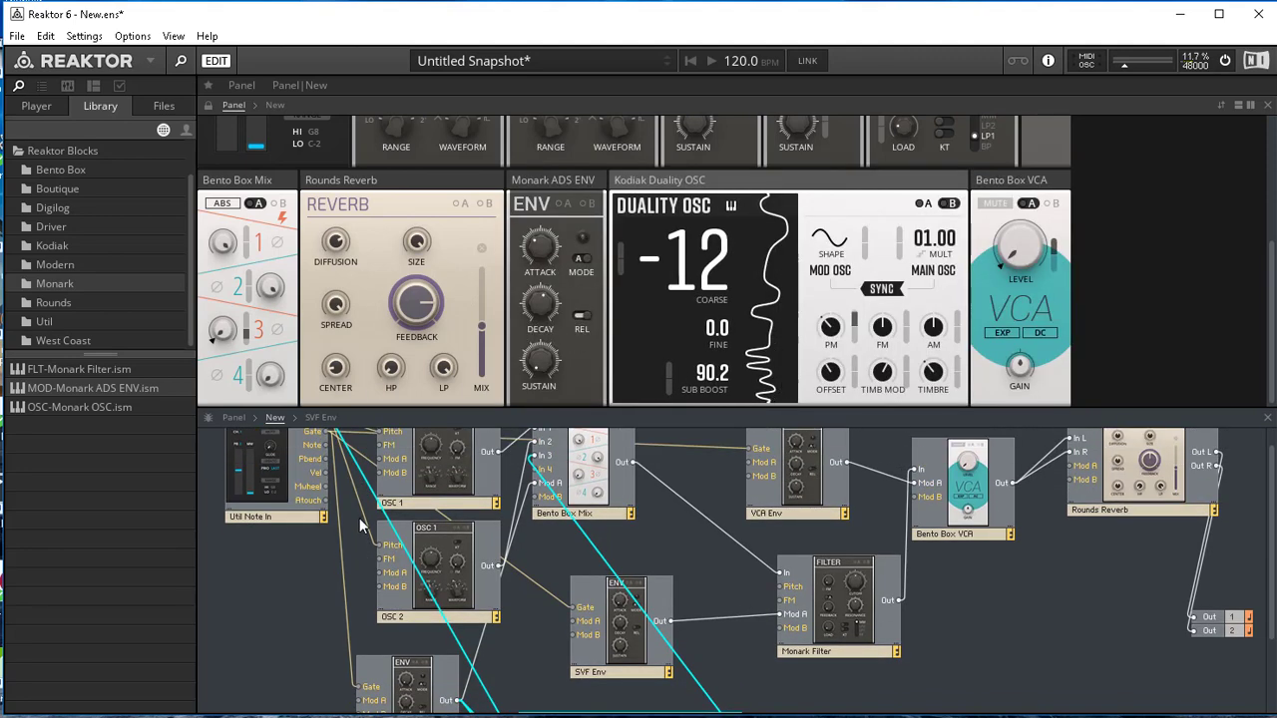
scroll(359, 518, "up", 2)
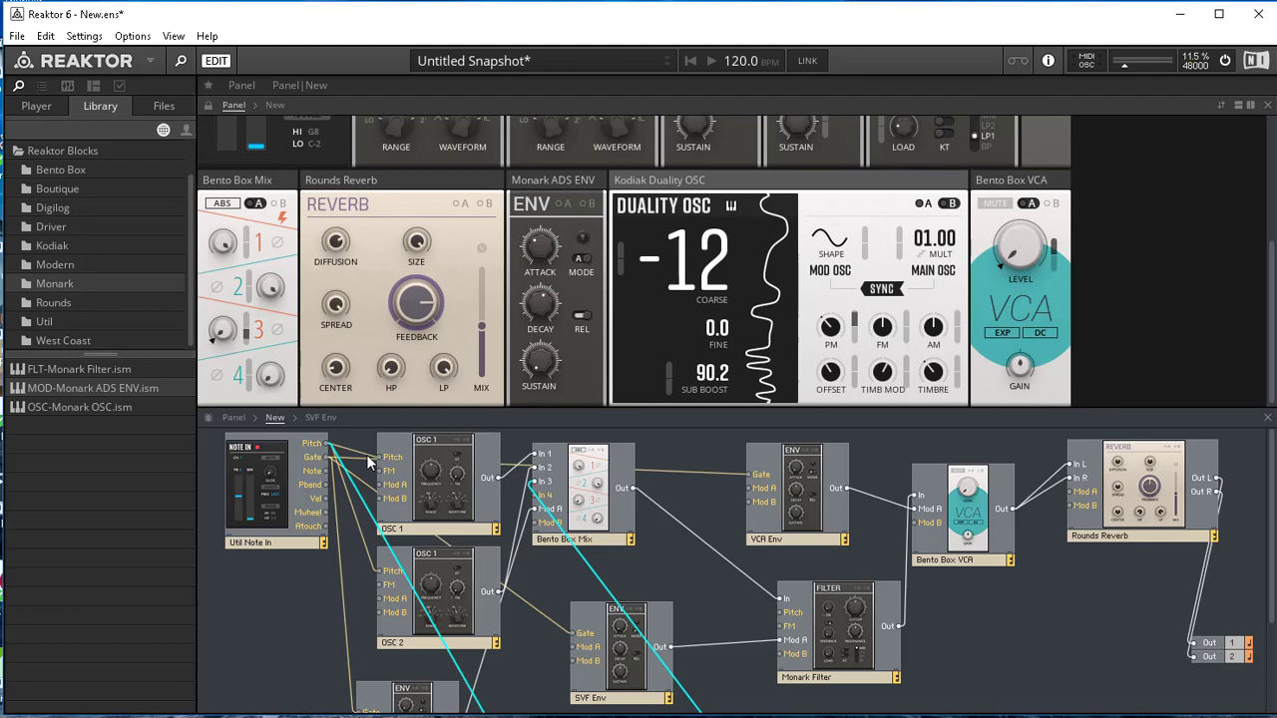
scroll(409, 534, "down", 6)
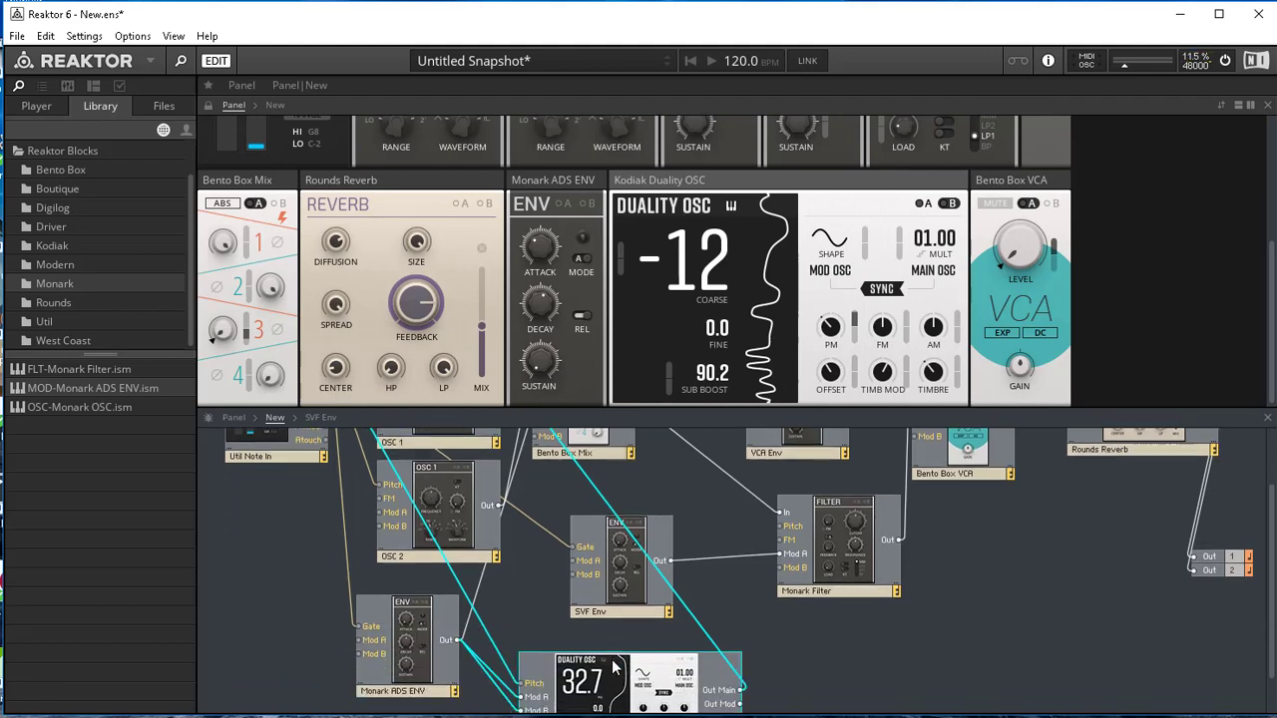
scroll(614, 666, "down", 3)
scroll(515, 554, "up", 8)
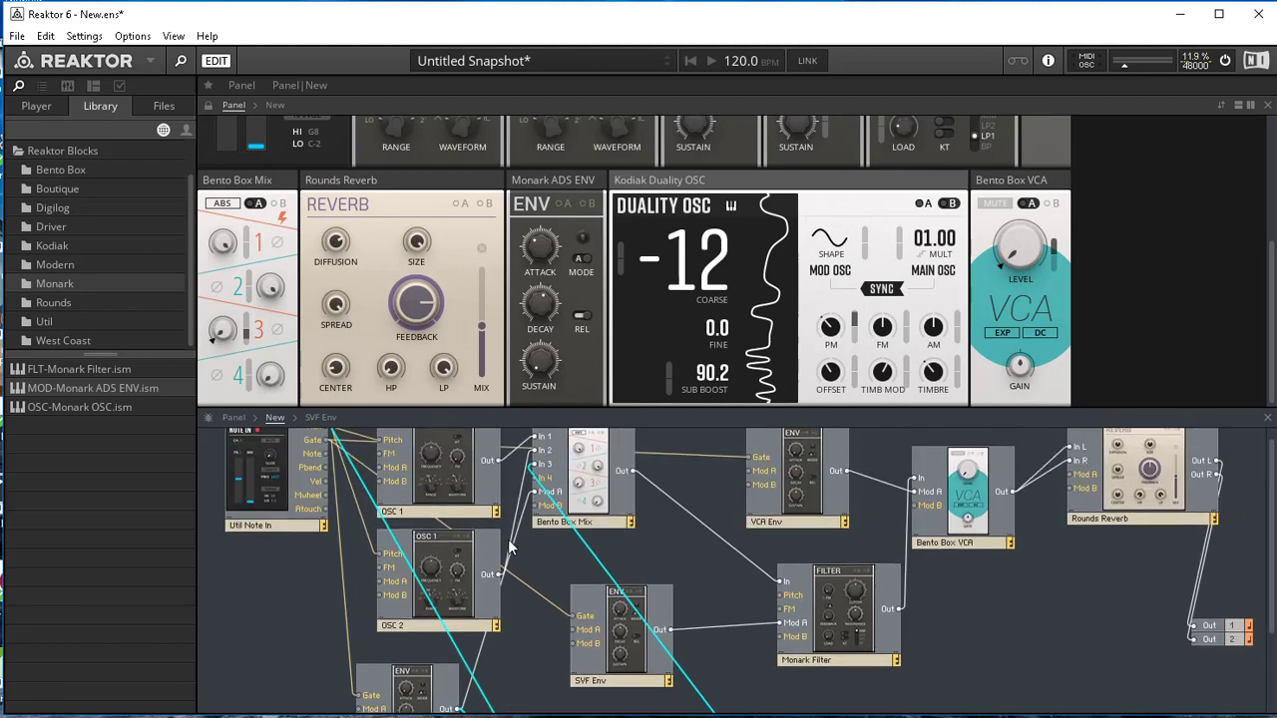
scroll(758, 668, "down", 4)
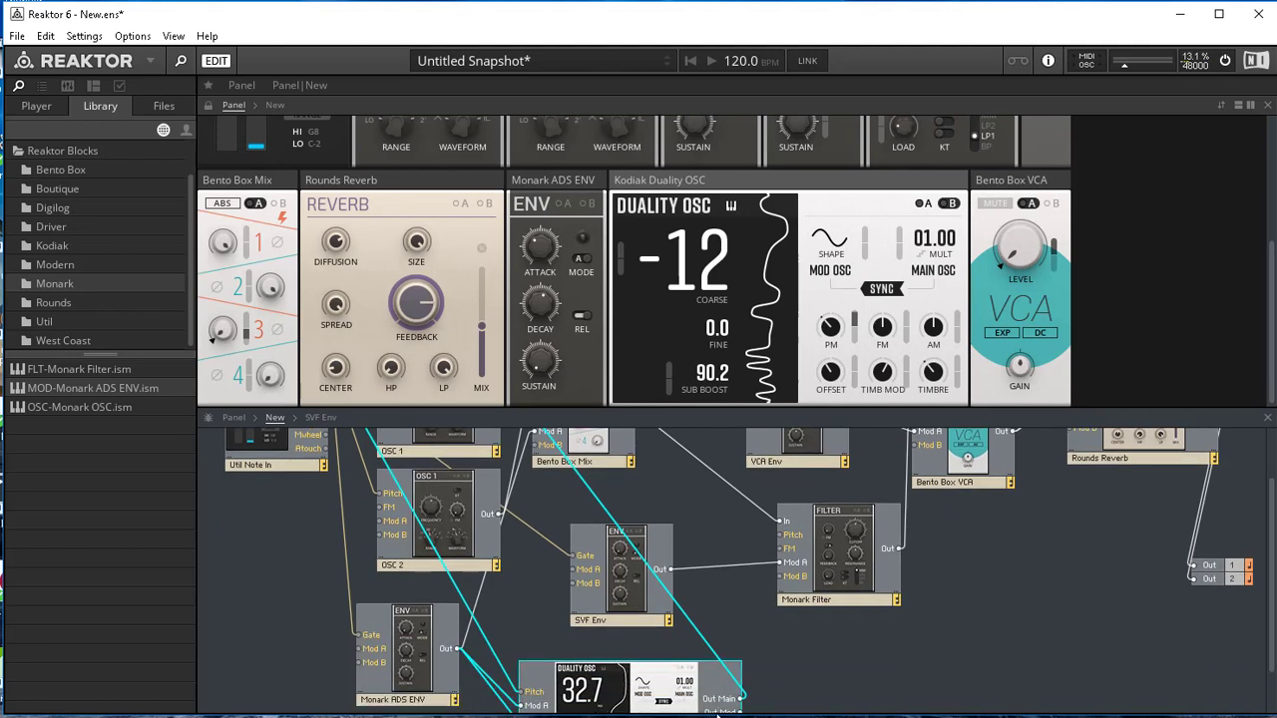
scroll(599, 554, "up", 6)
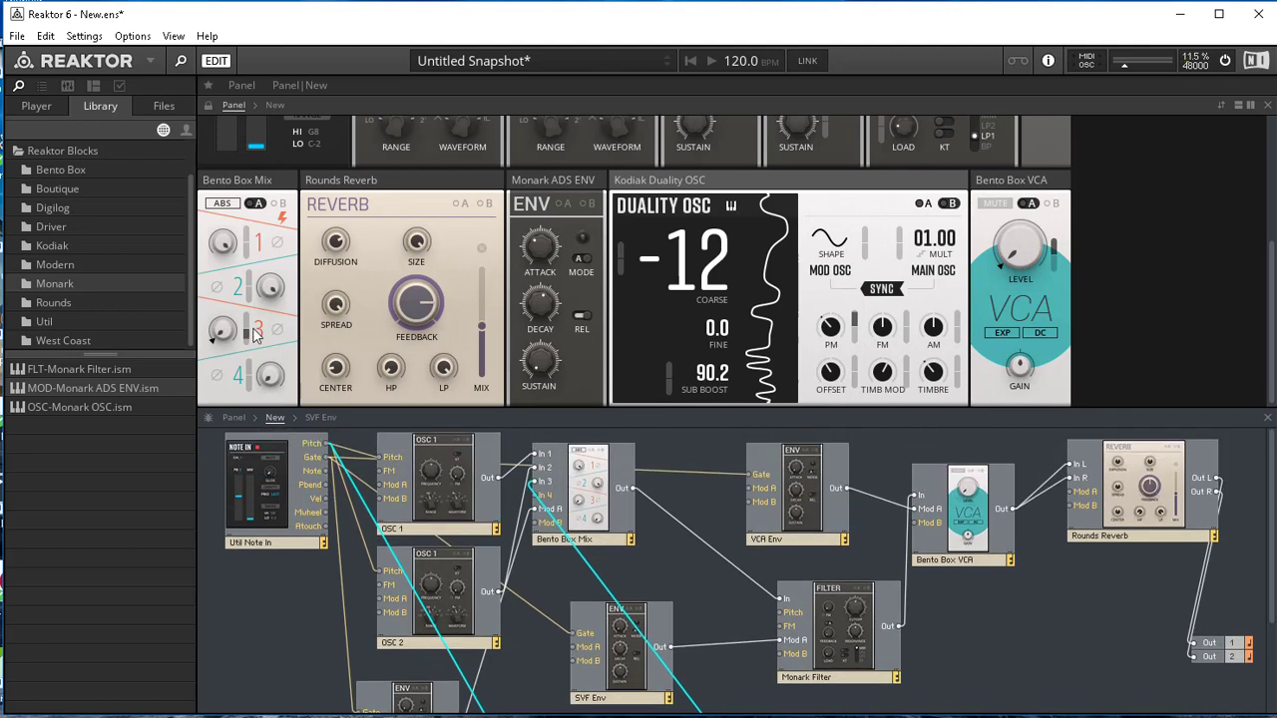
scroll(355, 551, "down", 4)
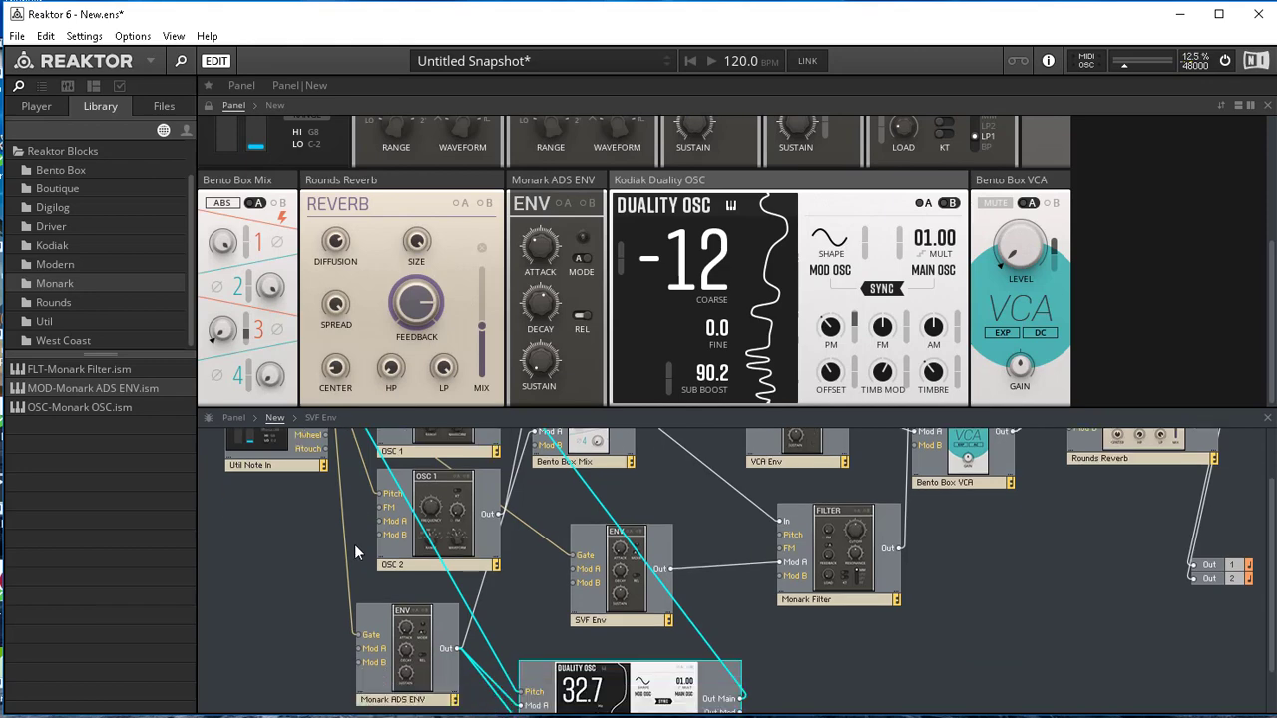
scroll(354, 544, "up", 3)
scroll(356, 540, "down", 3)
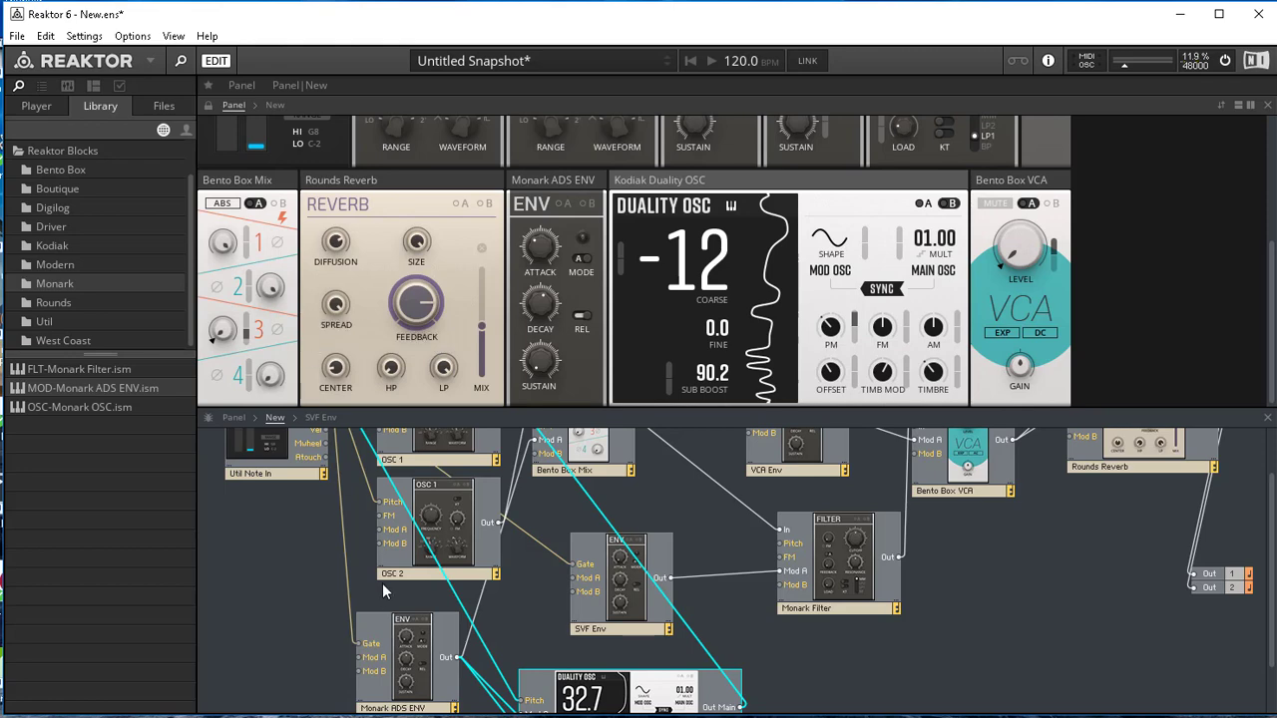
- Trace the Monark ADS ENV's gate input and its outputs to the Bento Box Mix and Kodiak Duality OSC modulation inputs
scroll(385, 603, "down", 2)
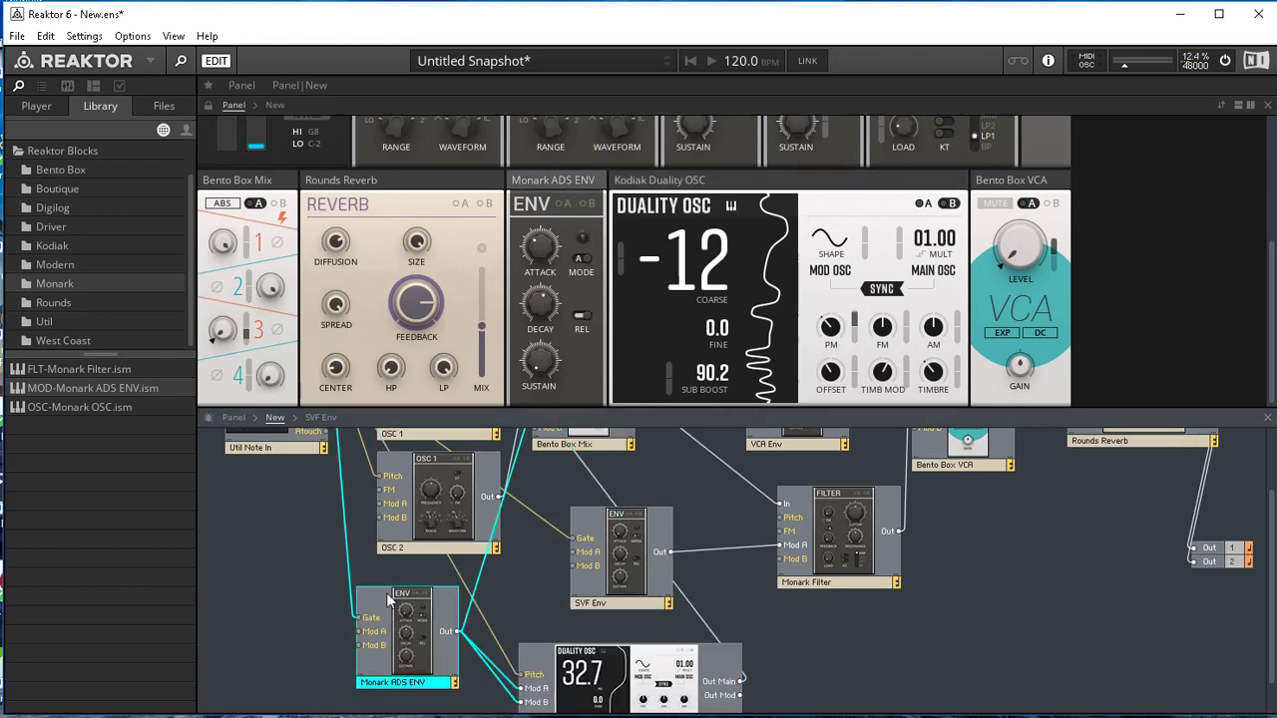
scroll(339, 509, "up", 4)
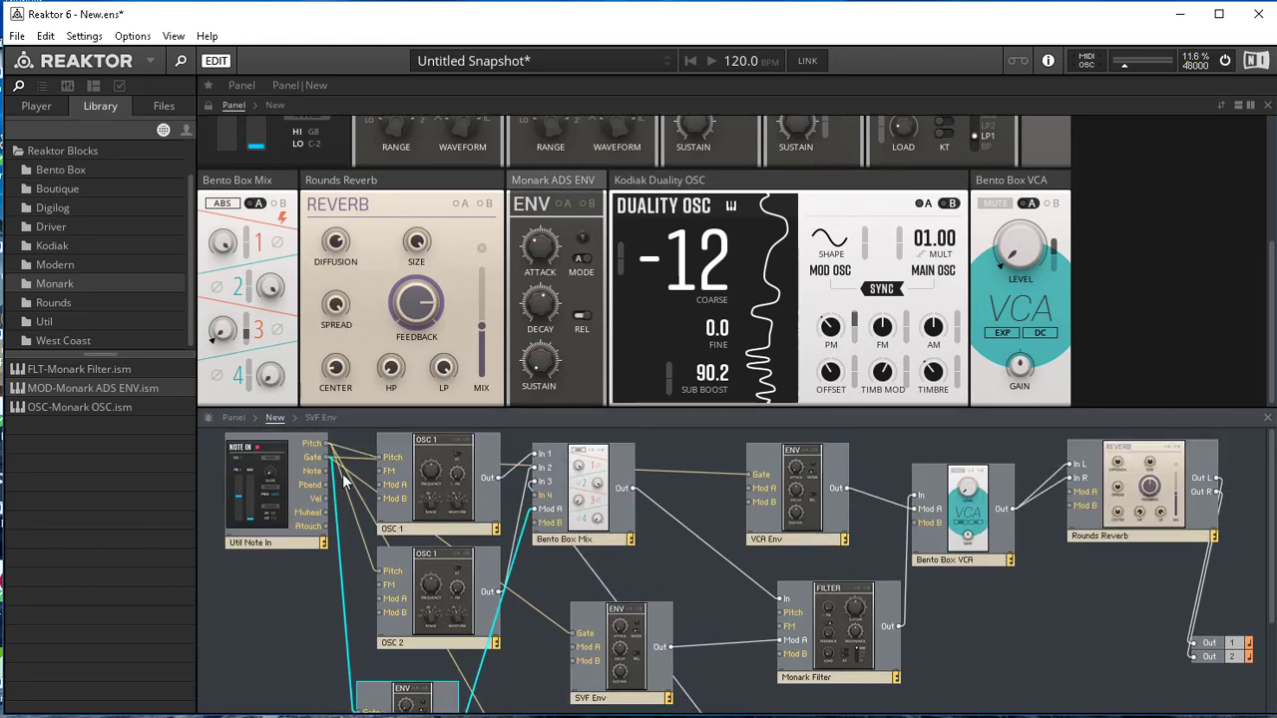
scroll(362, 551, "down", 7)
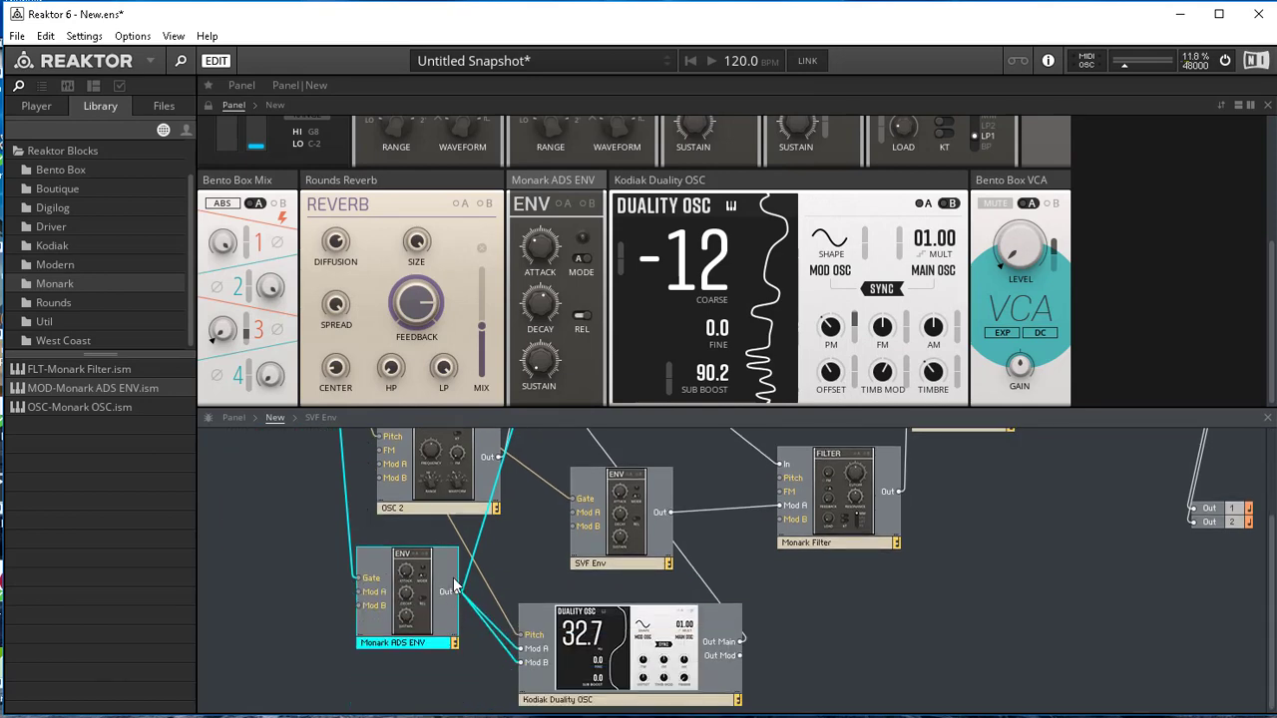
scroll(454, 596, "up", 4)
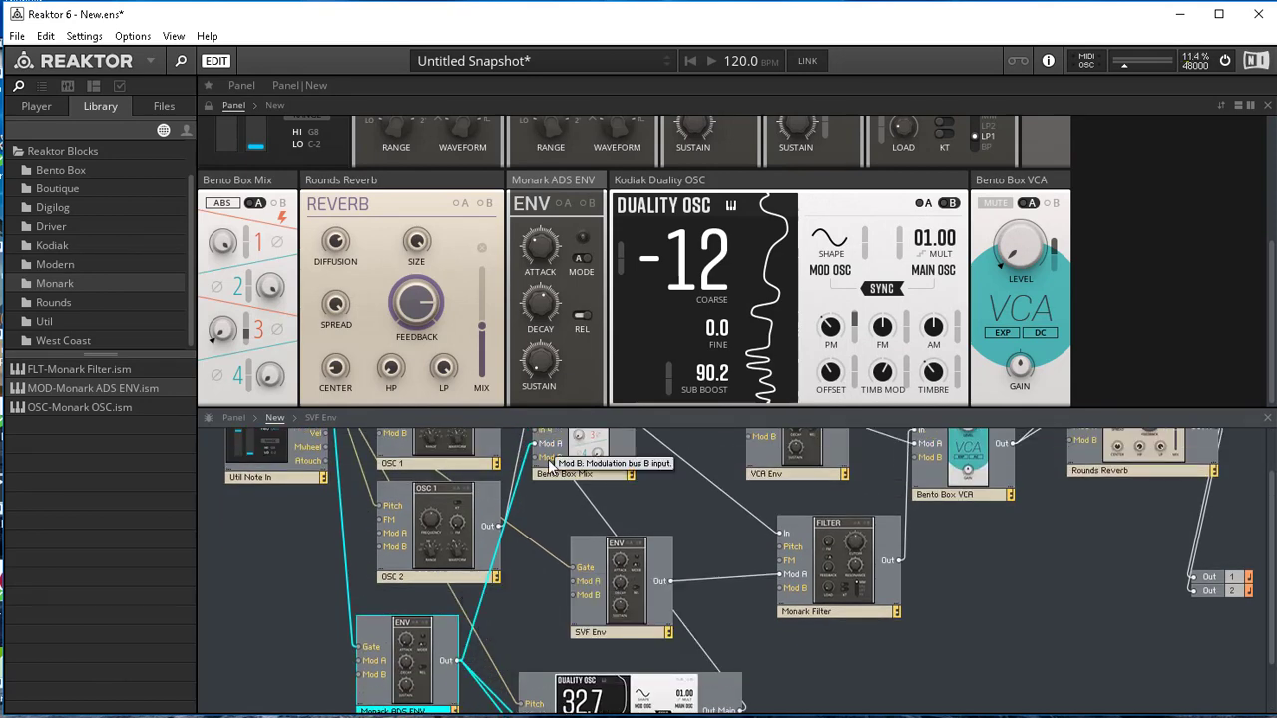
scroll(479, 571, "down", 4)
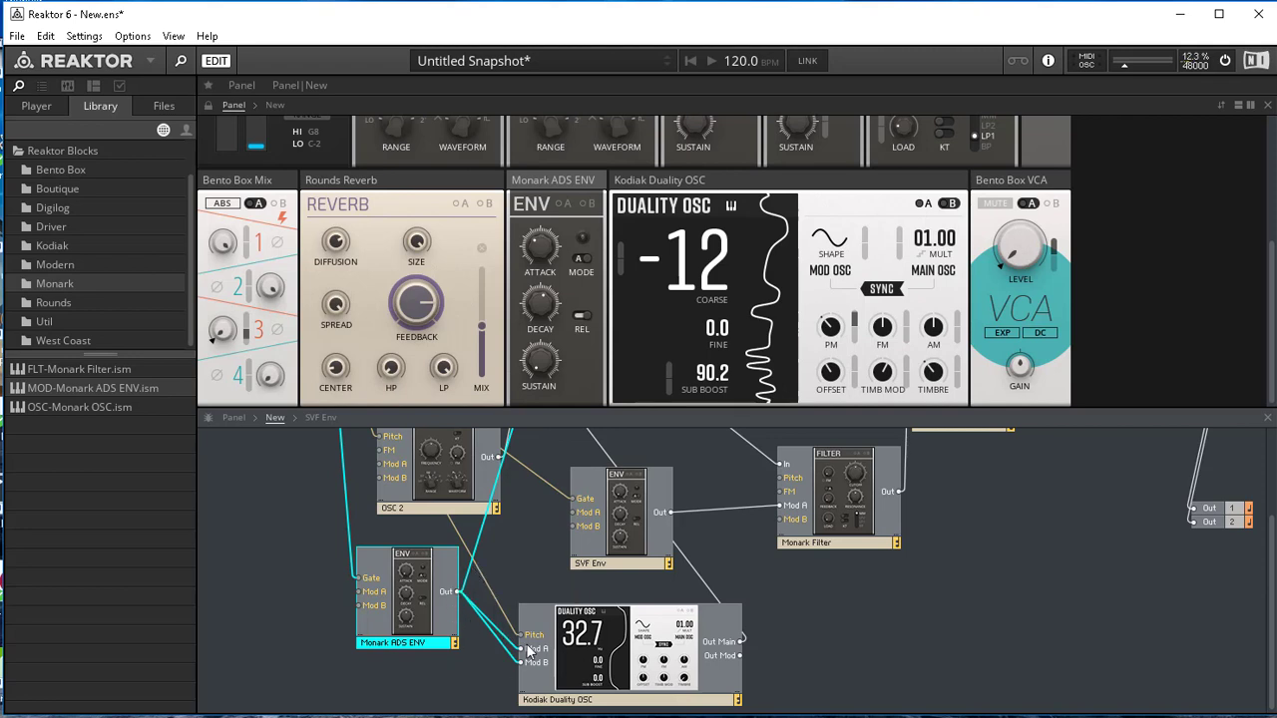
left_click_drag(538, 666, 540, 666)
- Raise the channel 3 level in the Bento Box Mix
scroll(558, 569, "up", 3)
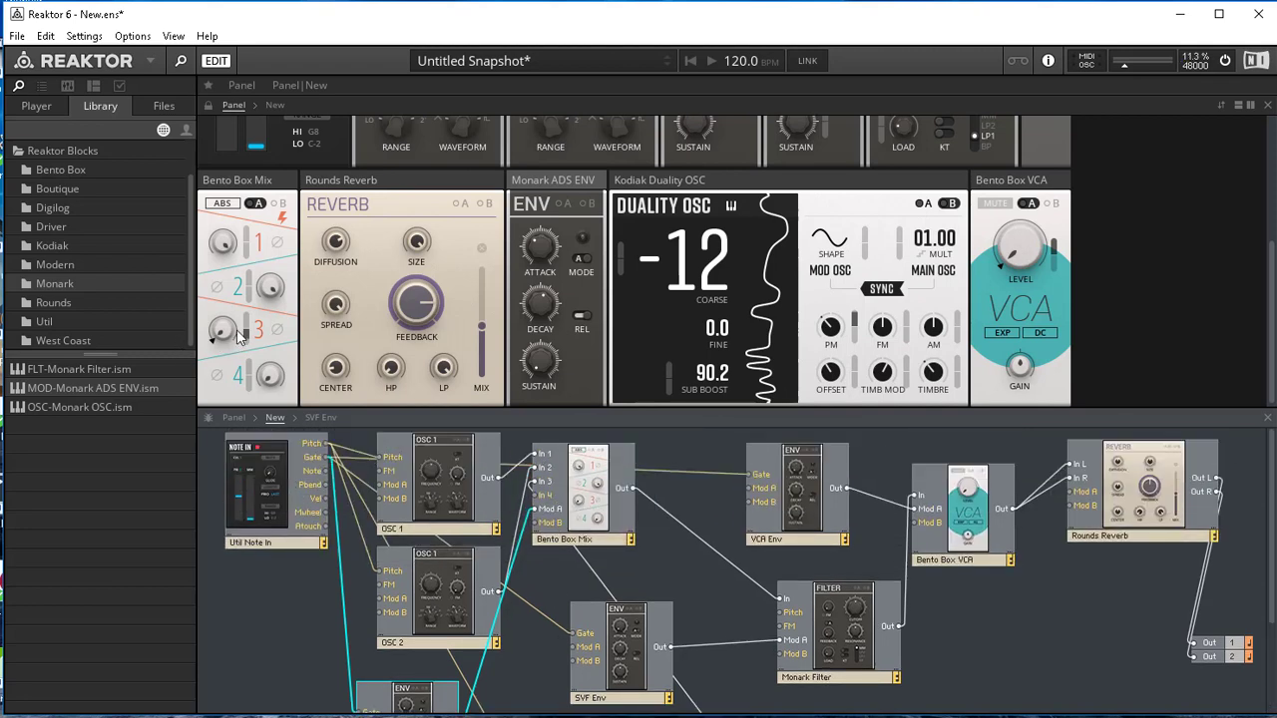
left_click_drag(226, 334, 232, 191)
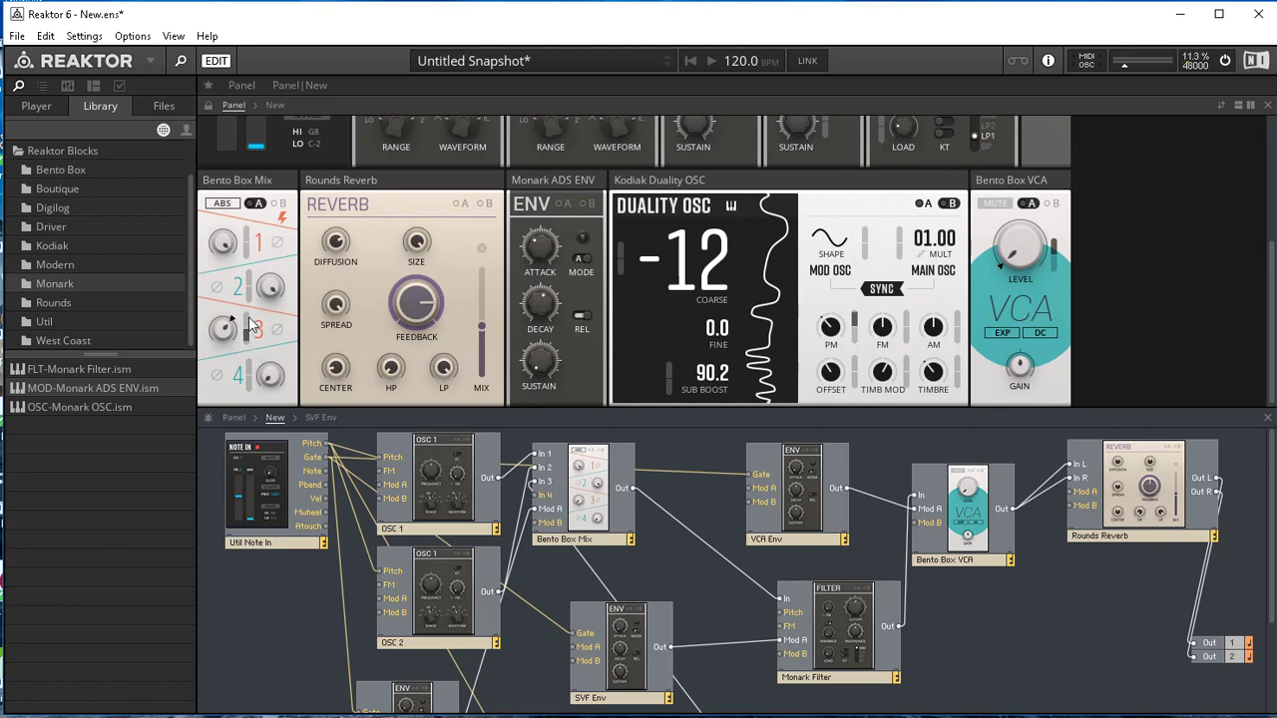
mouse_move(253, 324)
- Examine the Kodiak Duality OSC's modulation bus A and B amounts for its Timbre and PM controls
mouse_move(480, 314)
scroll(556, 521, "down", 4)
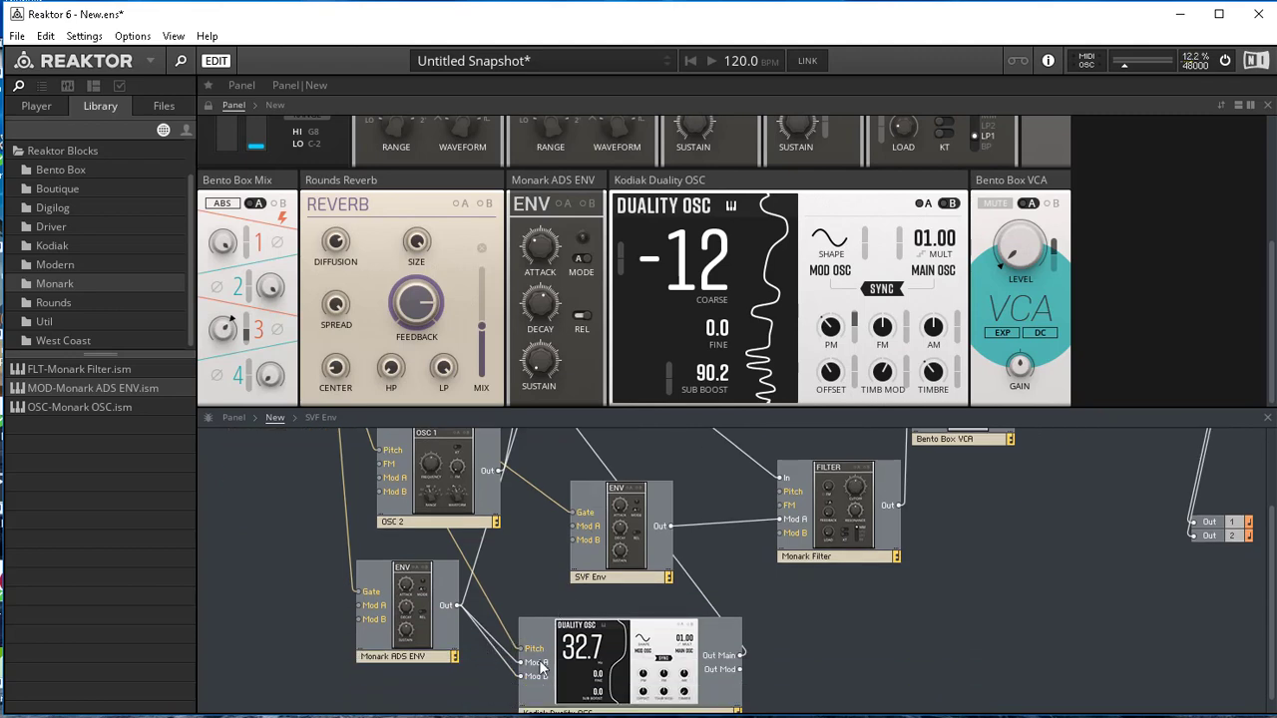
scroll(663, 354, "up", 2)
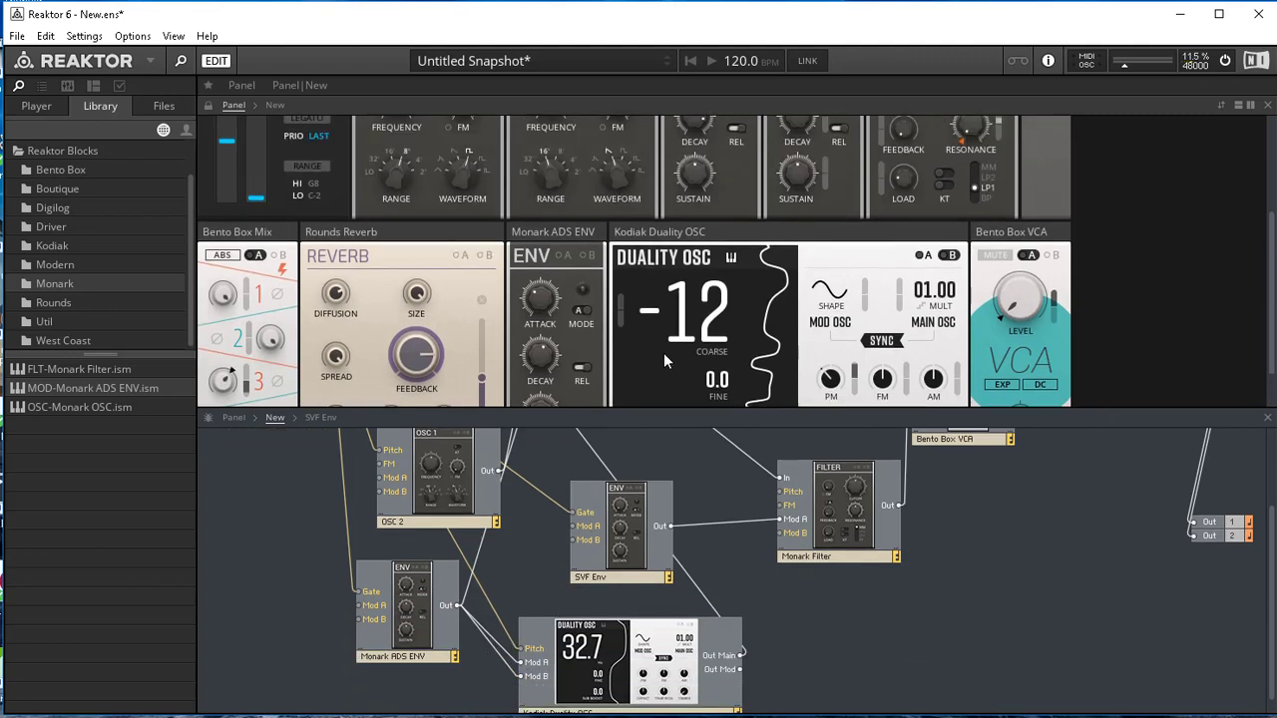
scroll(663, 352, "down", 2)
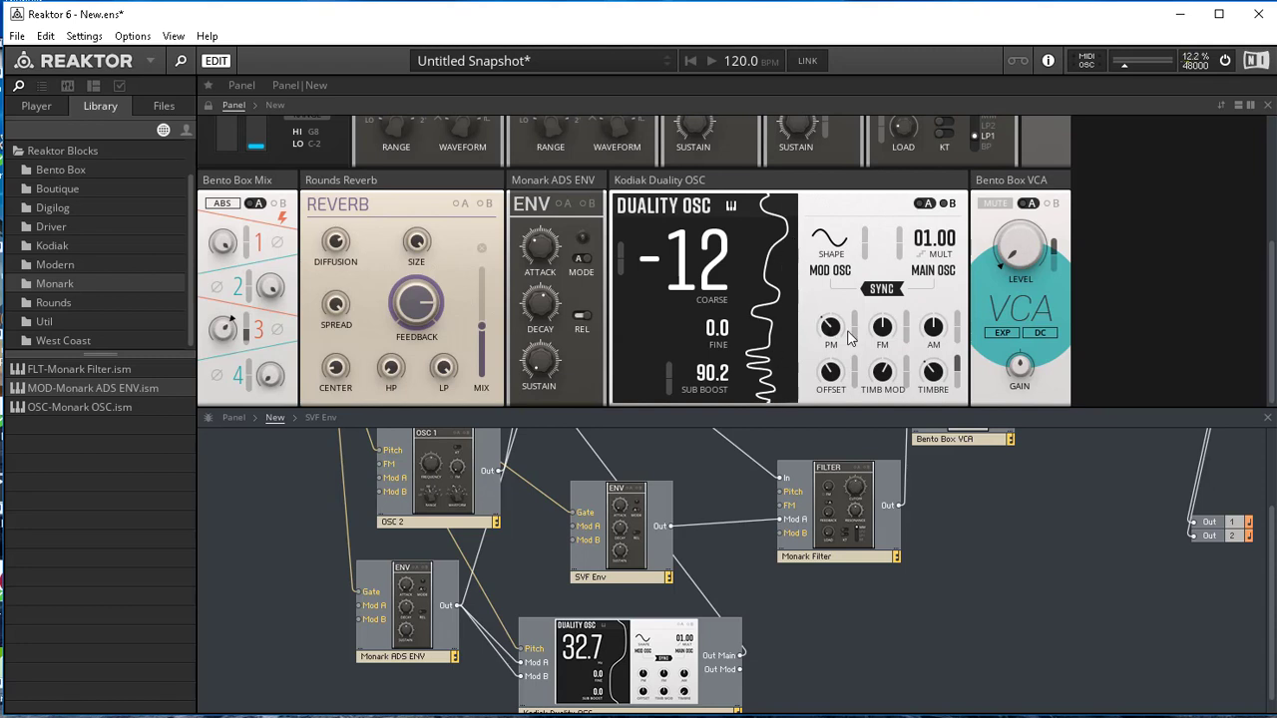
mouse_move(930, 372)
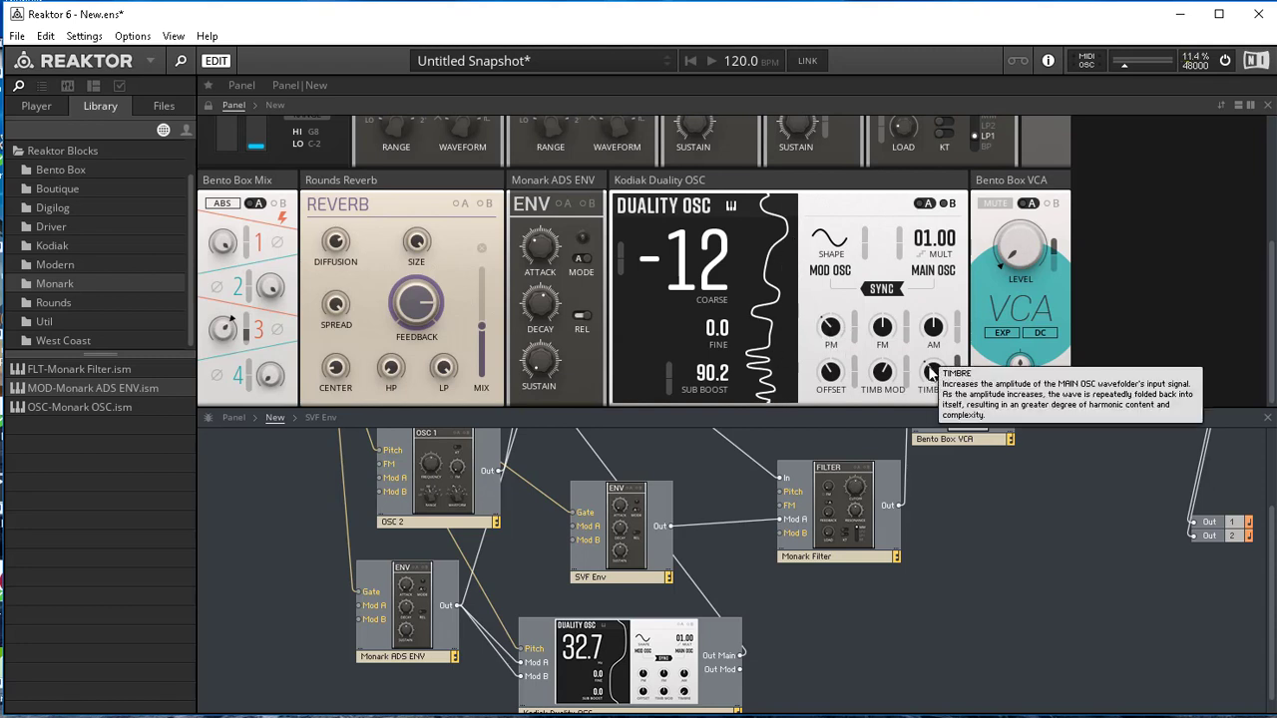
left_click(947, 205)
mouse_move(838, 333)
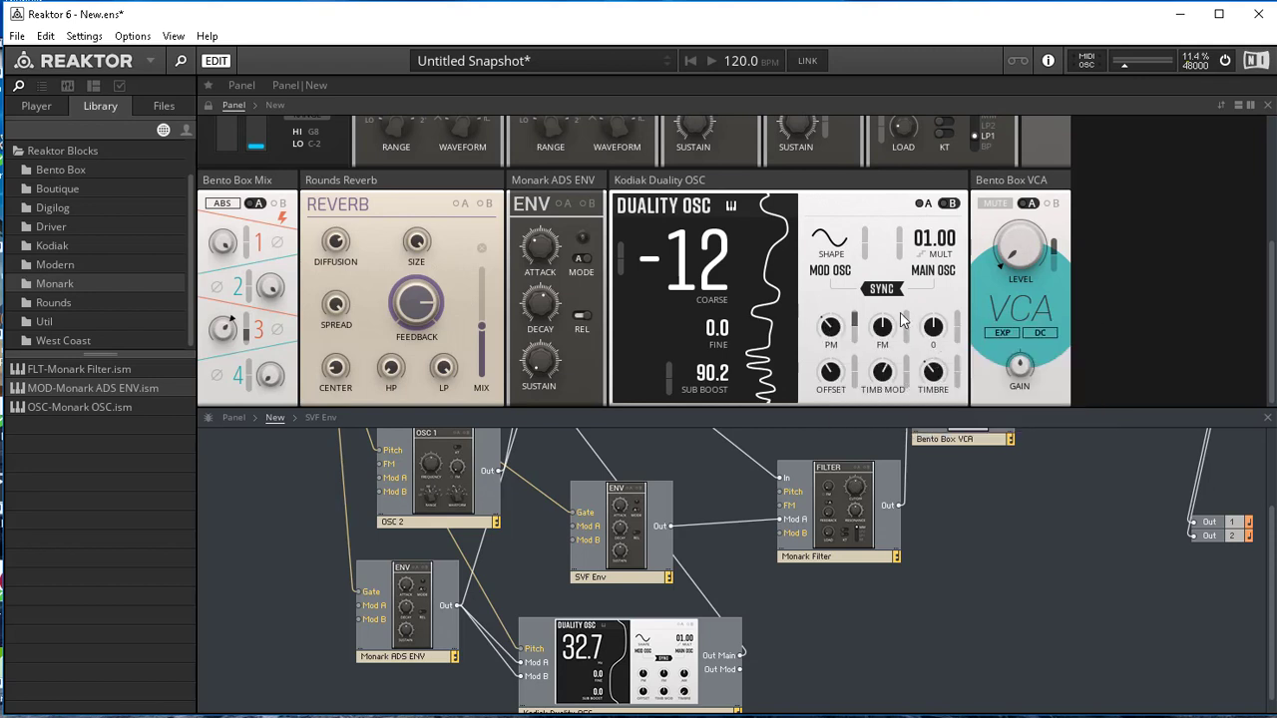
mouse_move(910, 337)
- Lower the channel 1 and channel 2 levels in the Bento Box Mix to rebalance the oscillators
mouse_move(217, 335)
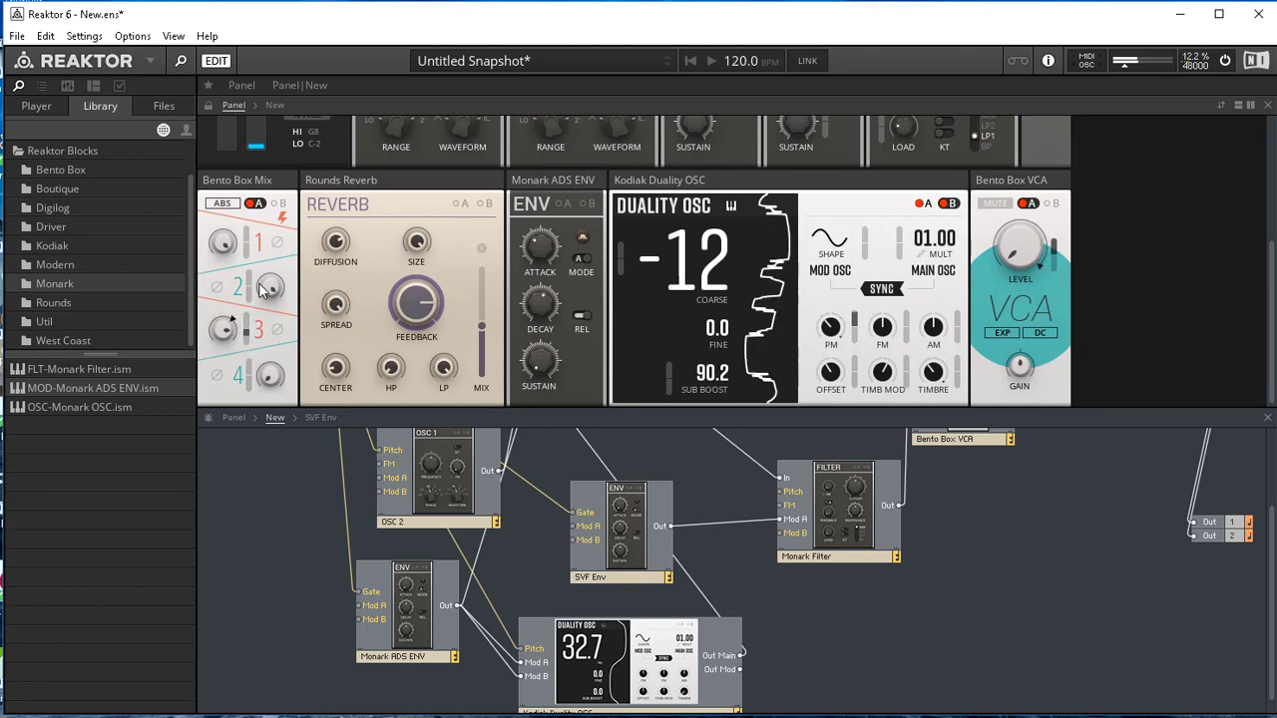
left_click_drag(265, 285, 266, 322)
left_click_drag(219, 243, 219, 304)
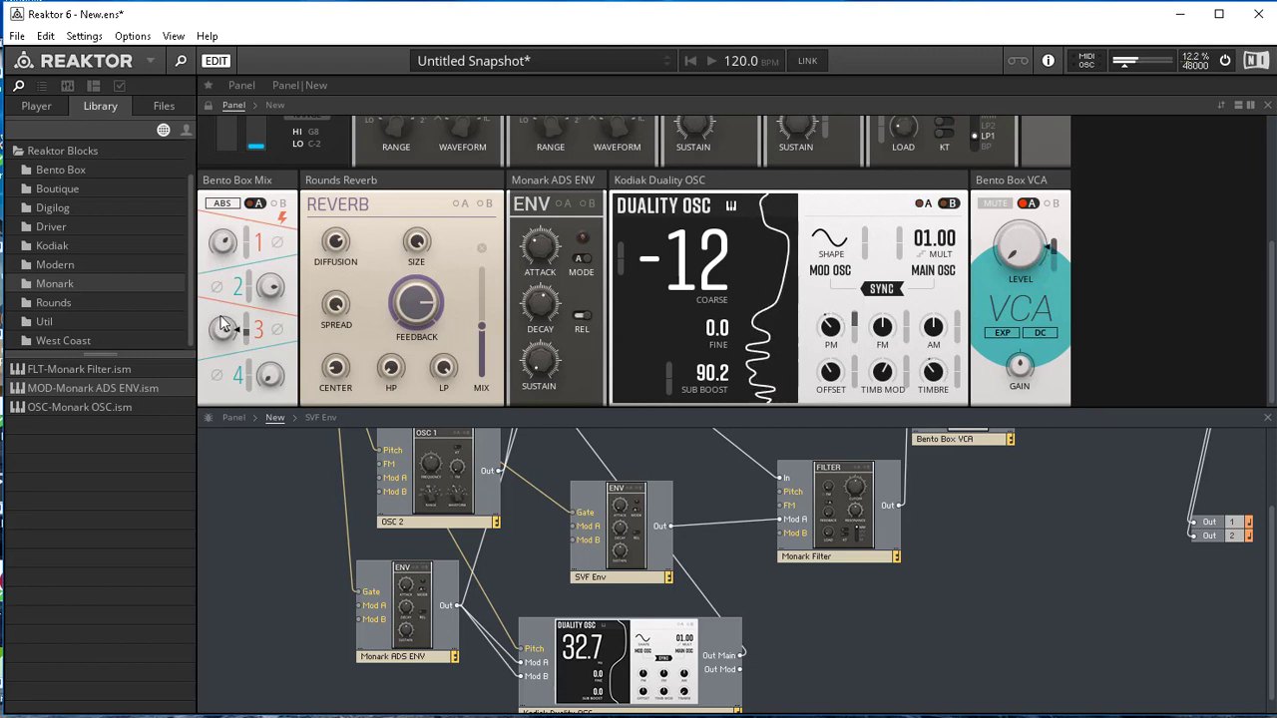
left_click_drag(228, 248, 221, 215)
left_click_drag(272, 282, 273, 277)
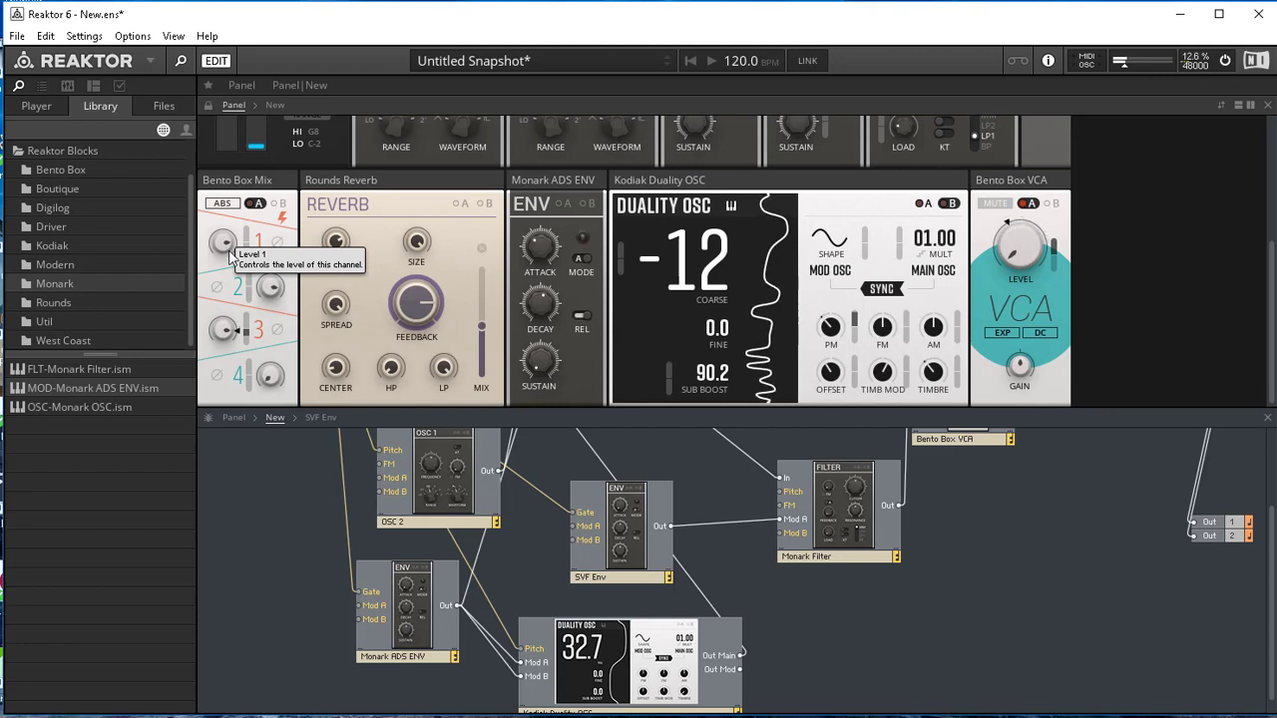
scroll(1027, 226, "up", 2)
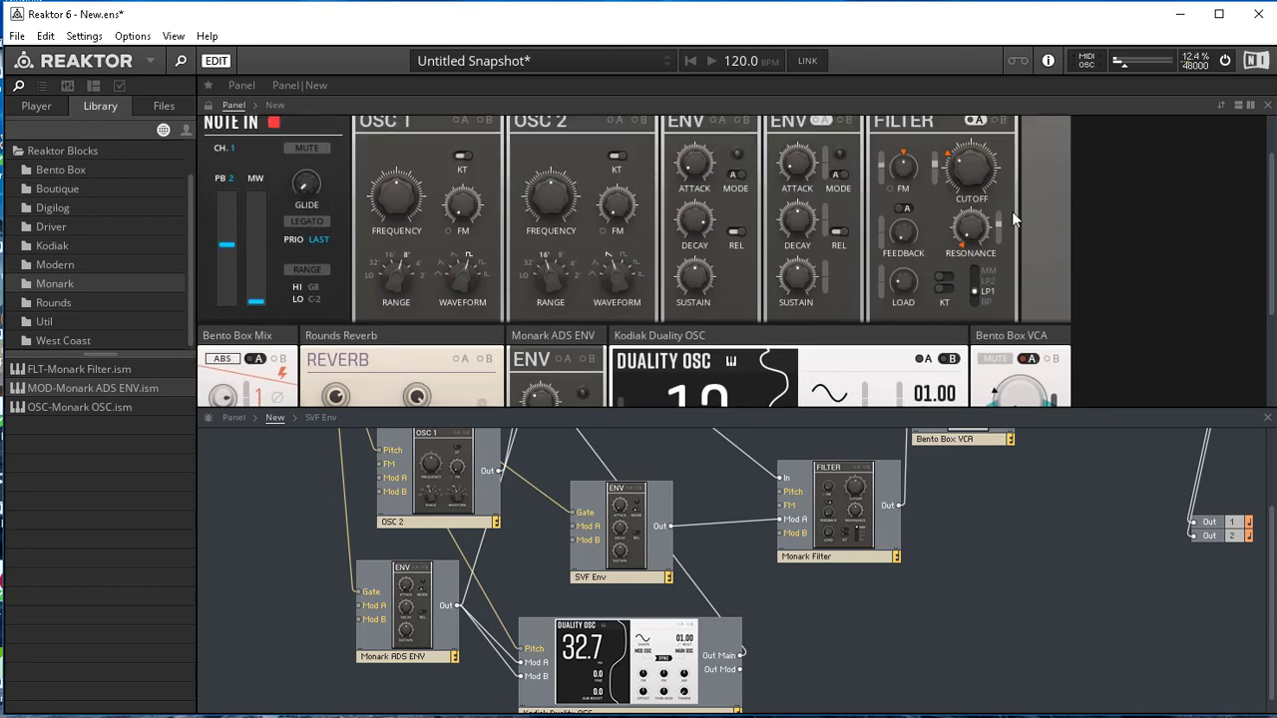